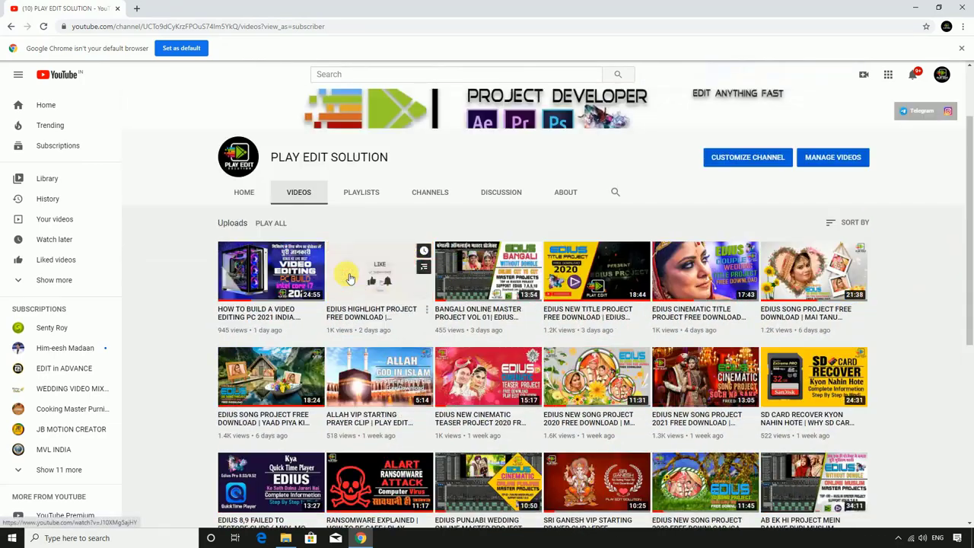
Download the TUTTI BOLE WEDDING DI PLAY EDIT.rar archive from the EDIUS HIGHLIGHT PROJECT video's description link.
left_click(349, 278)
scroll(656, 307, "down", 2)
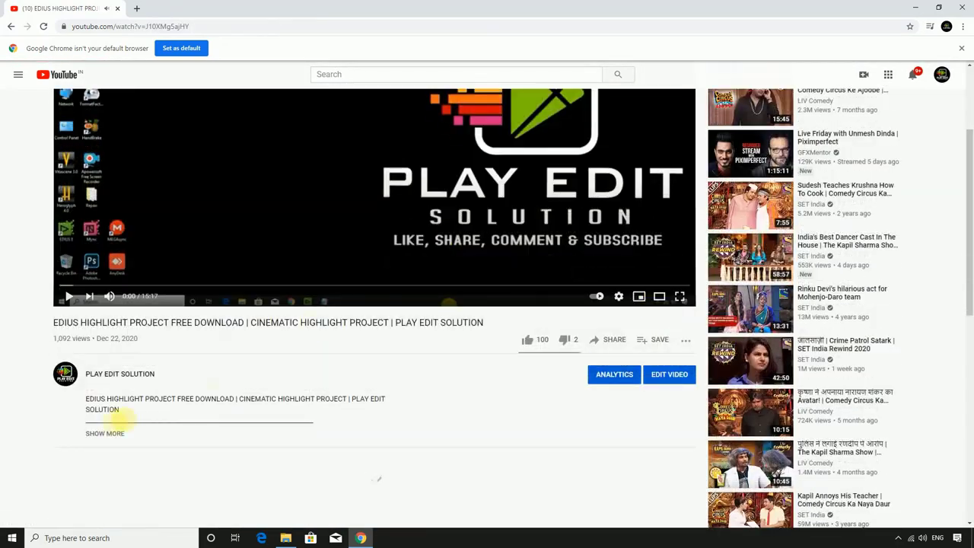
left_click(107, 430)
scroll(119, 428, "down", 4)
left_click(231, 386)
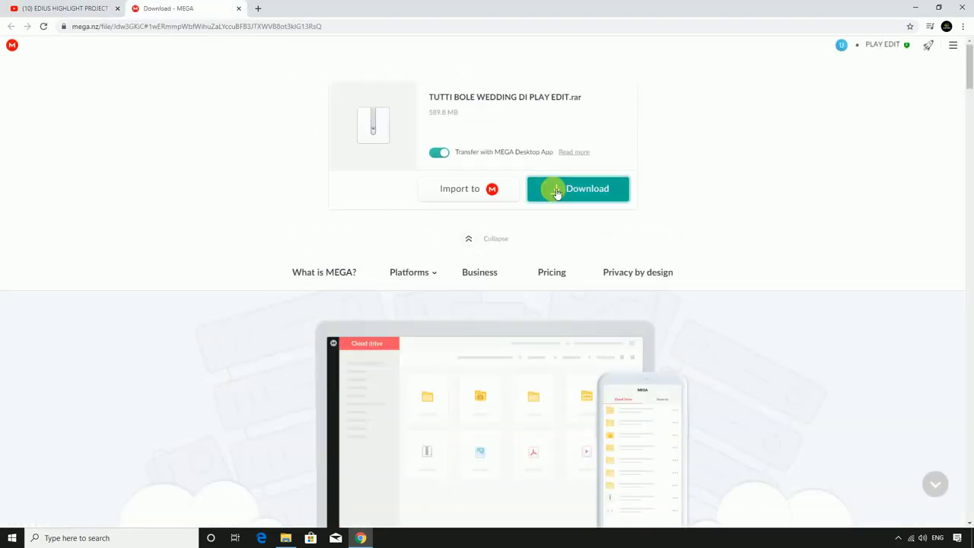
left_click(556, 192)
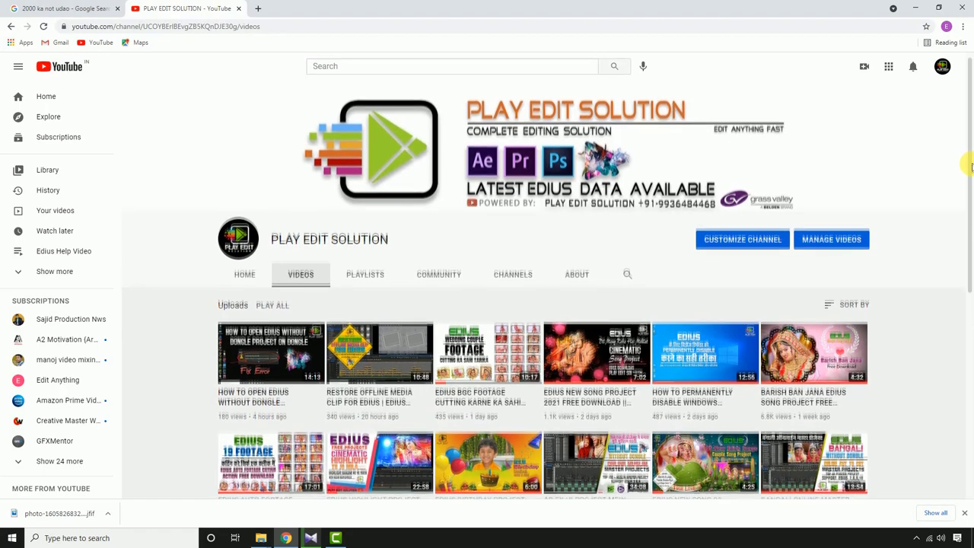
left_click_drag(970, 162, 971, 241)
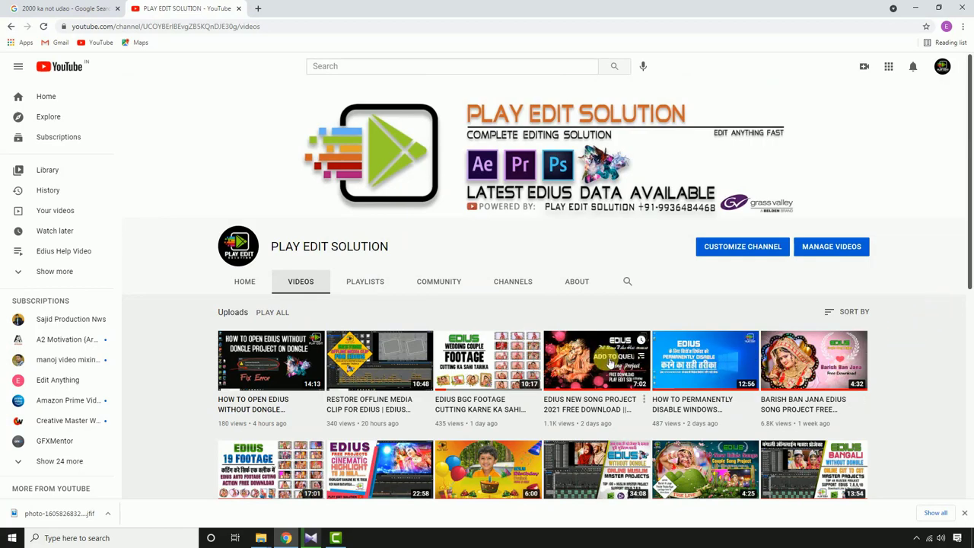
Reopen the EDIUS HIGHLIGHT PROJECT video and follow its description's download link again.
mouse_move(579, 370)
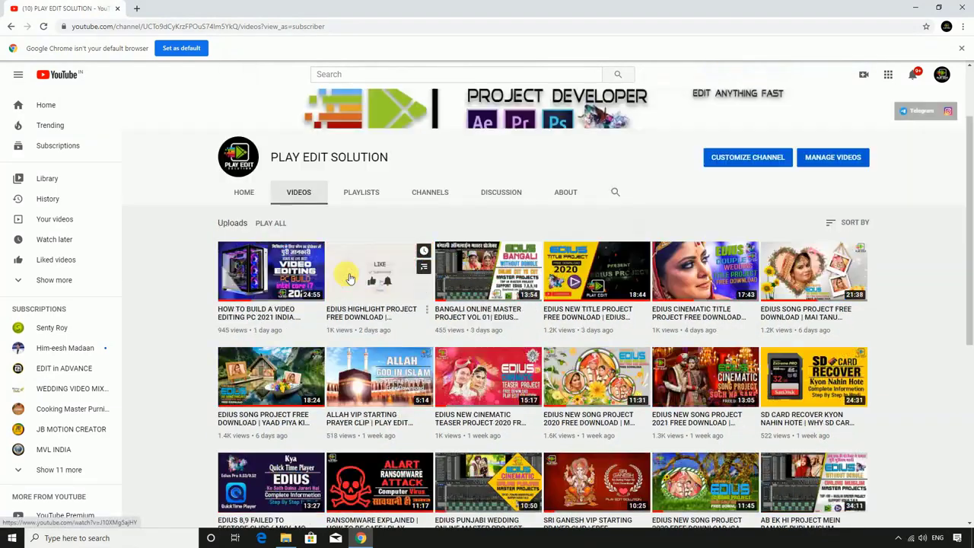
left_click(348, 279)
scroll(119, 428, "down", 2)
left_click(119, 428)
scroll(239, 452, "down", 4)
left_click(230, 386)
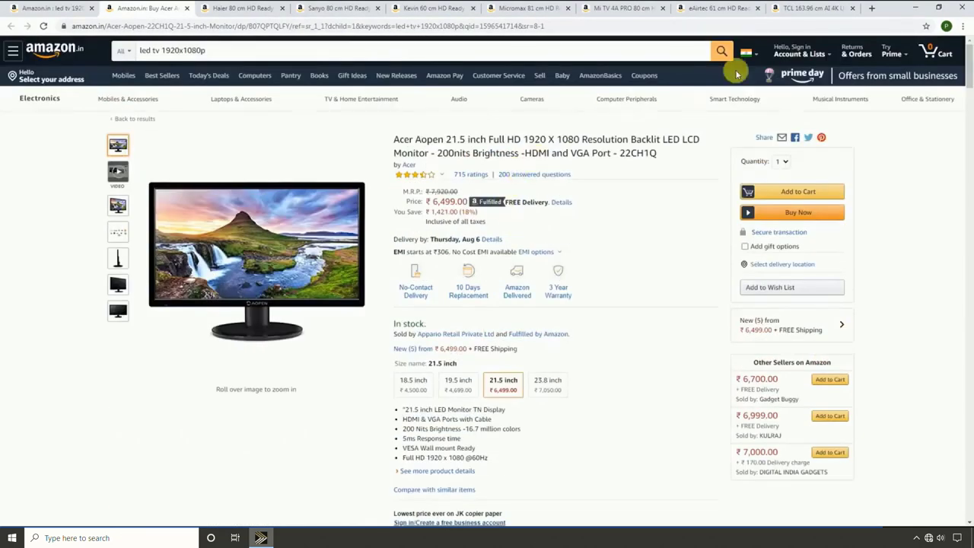
On the Haier 80 cm listing, highlight 'HD Ready' and the 1366x768 resolution, then go to Sanyo.
left_click(259, 11)
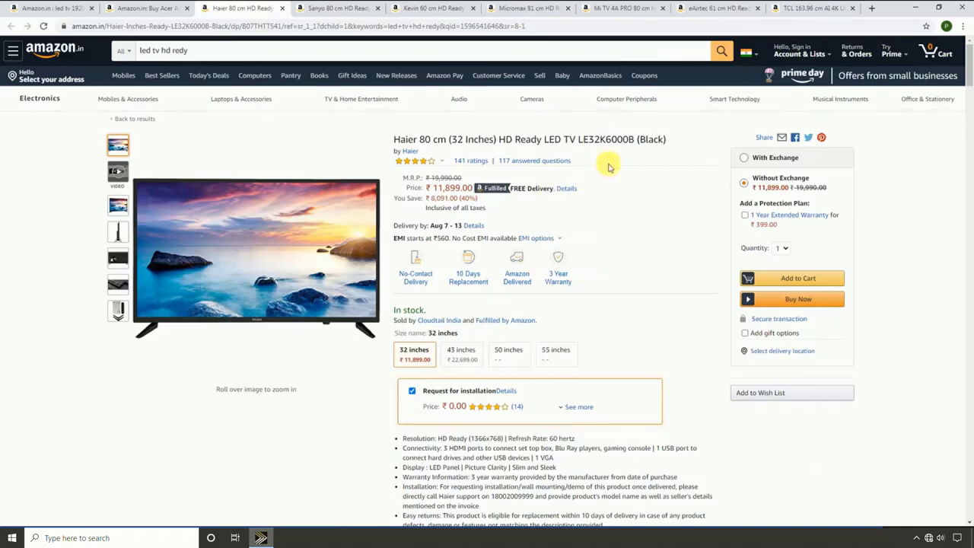
mouse_move(362, 268)
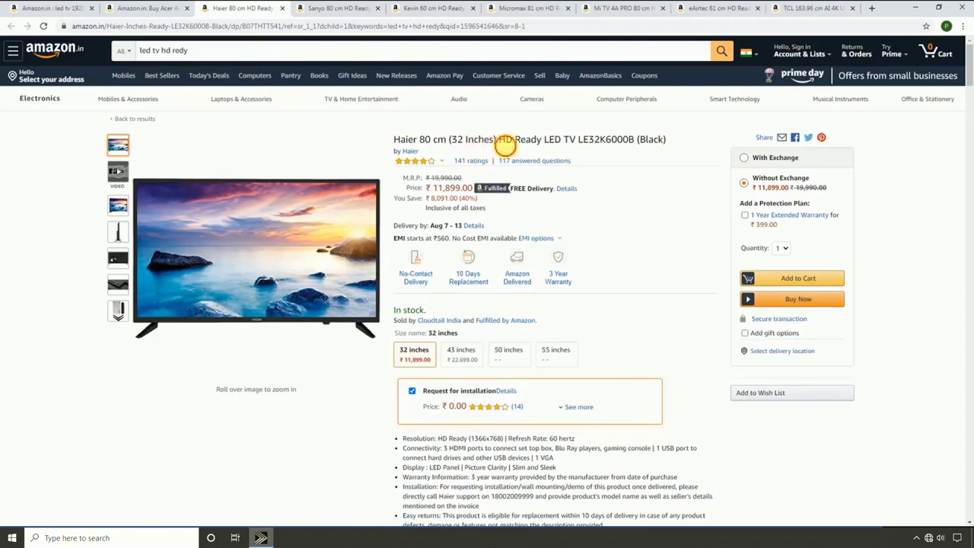
left_click_drag(499, 141, 548, 148)
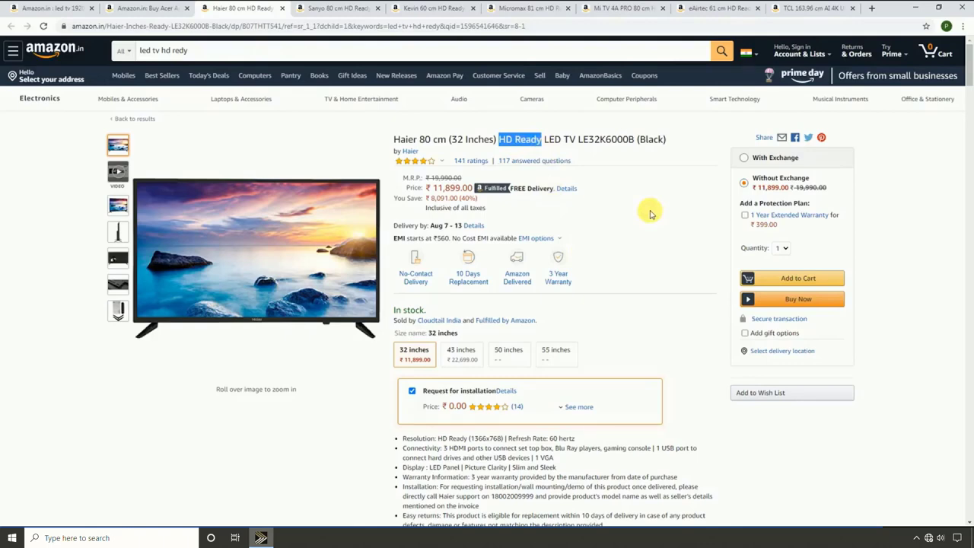
scroll(650, 213, "down", 2)
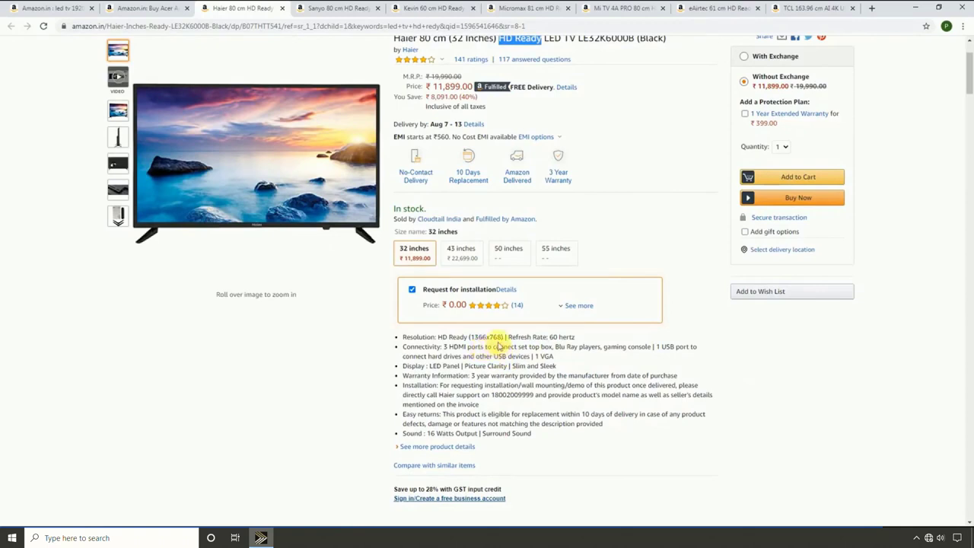
left_click_drag(502, 339, 469, 337)
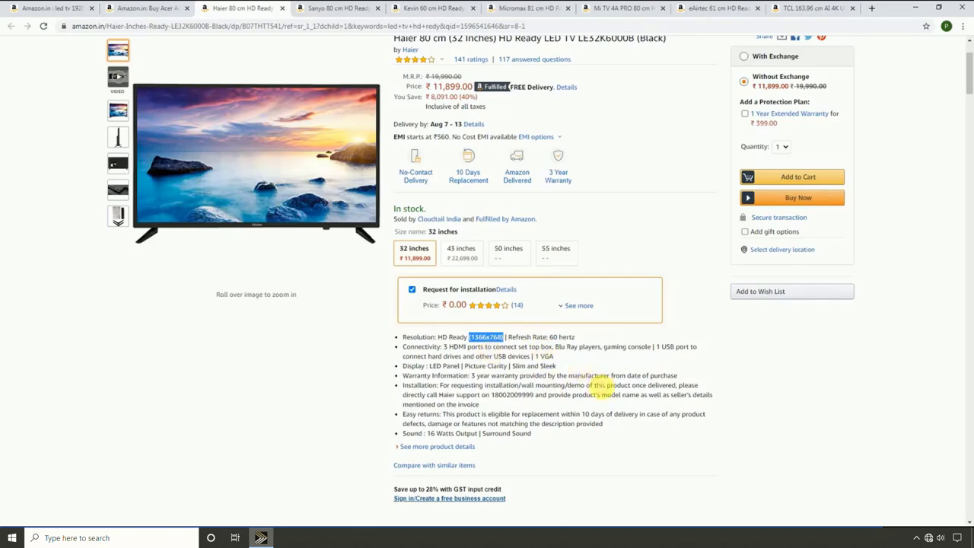
scroll(597, 384, "up", 2)
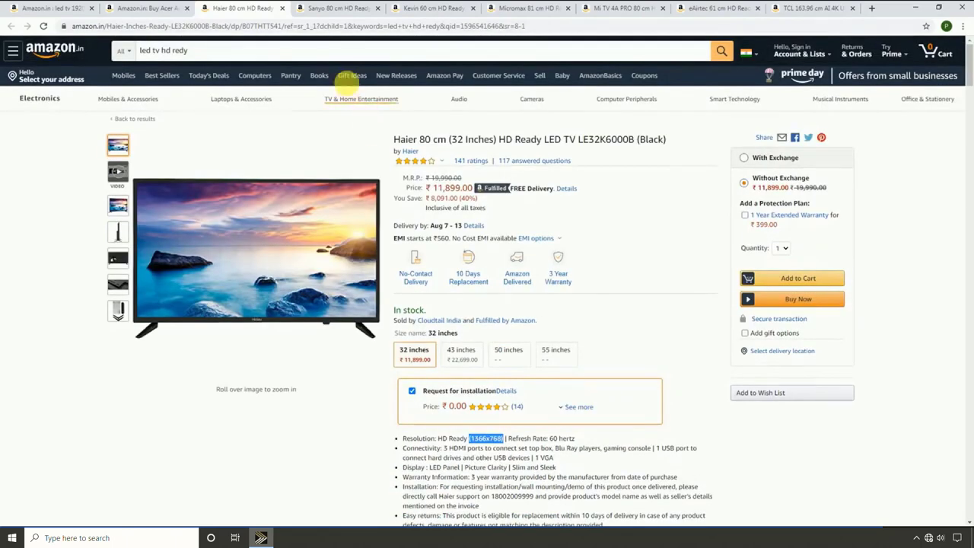
left_click(335, 9)
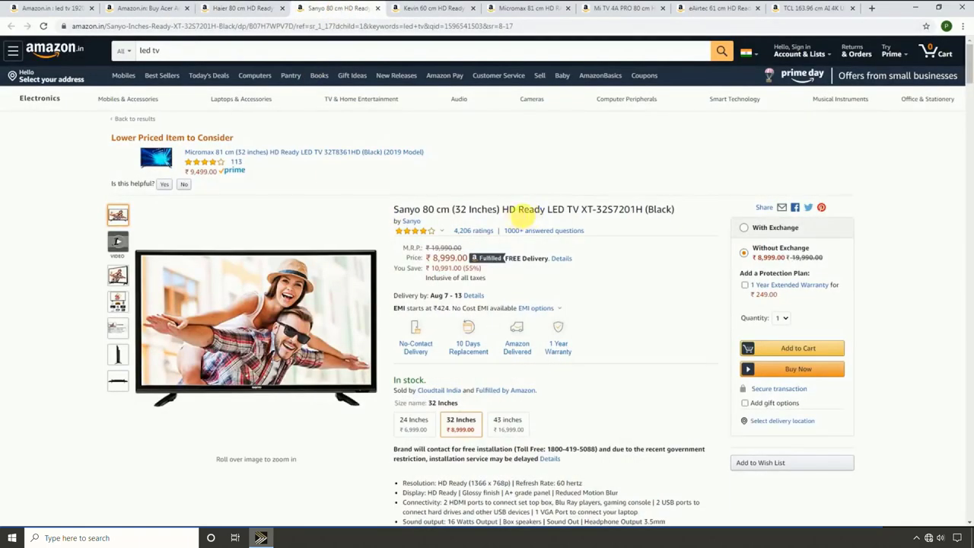
Check the Sanyo and Kevin 60 cm TVs' specs, ending on the Micromax 81 cm listing.
scroll(532, 217, "down", 3)
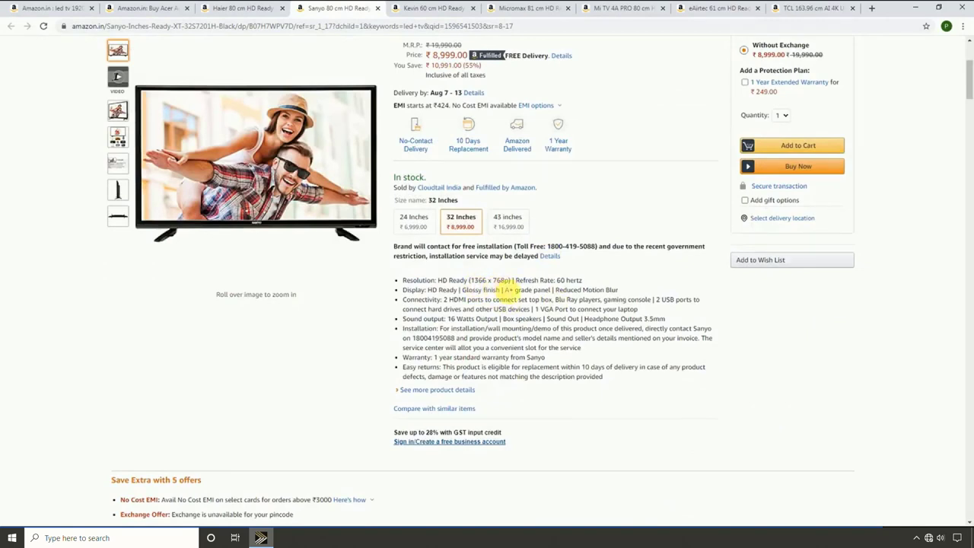
left_click(442, 9)
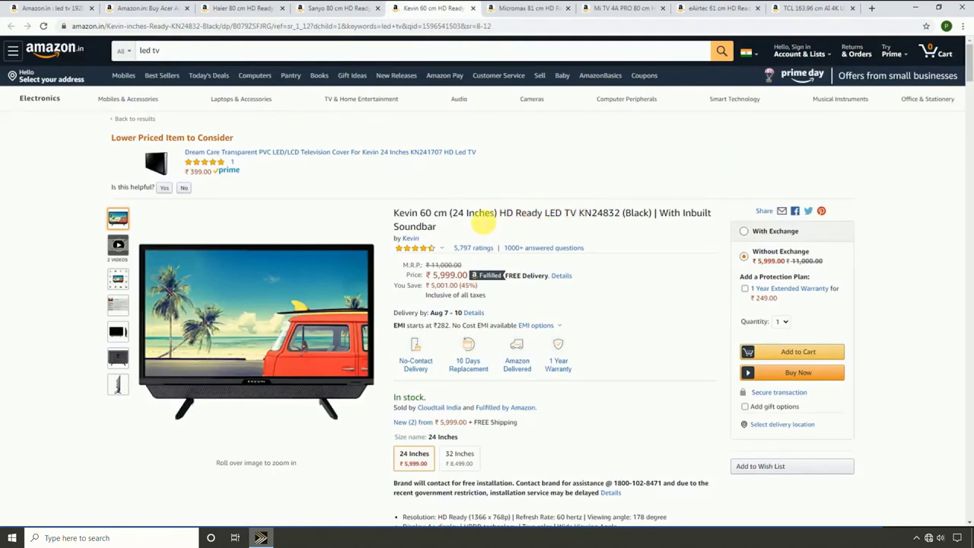
scroll(595, 224, "down", 1)
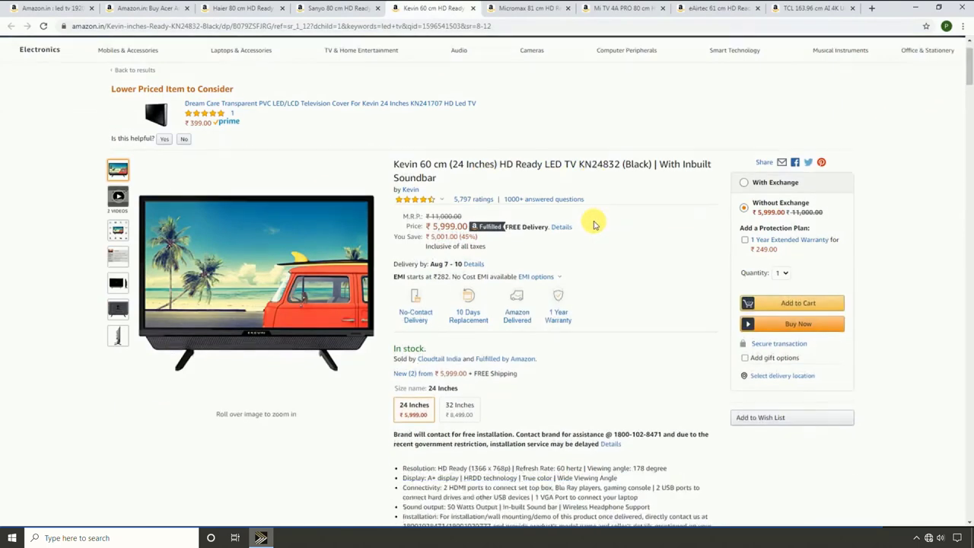
scroll(593, 222, "down", 2)
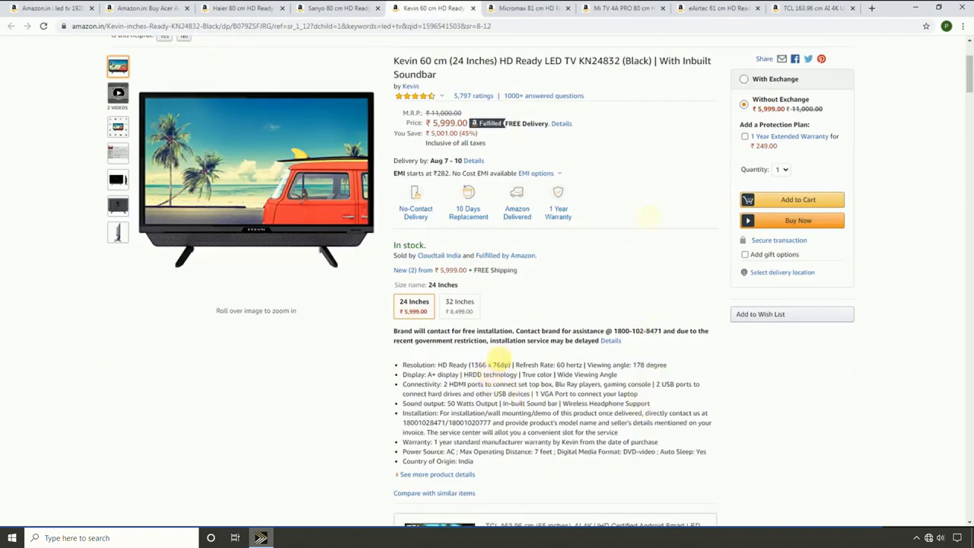
left_click(525, 8)
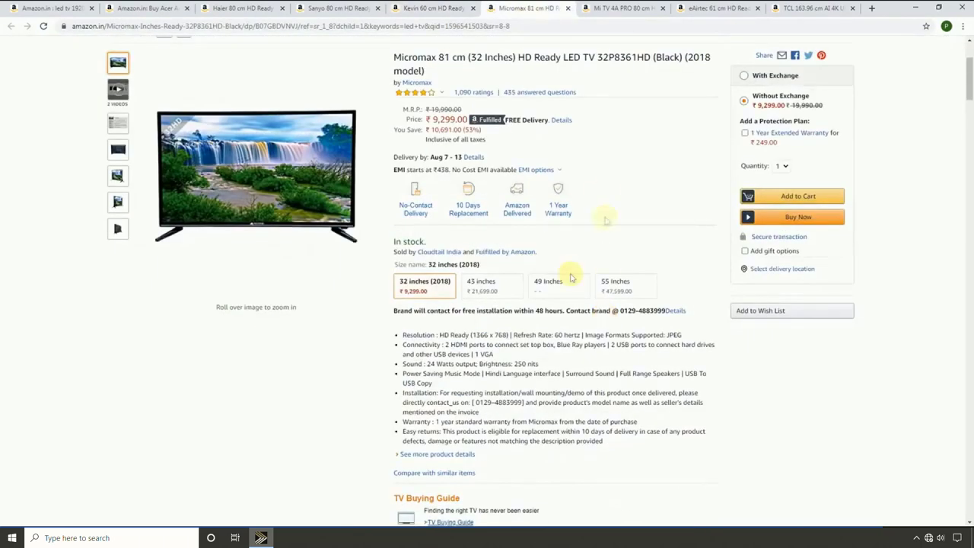
Return to the top of the Micromax page and switch to the Mi TV 4A PRO listing.
scroll(556, 296, "up", 3)
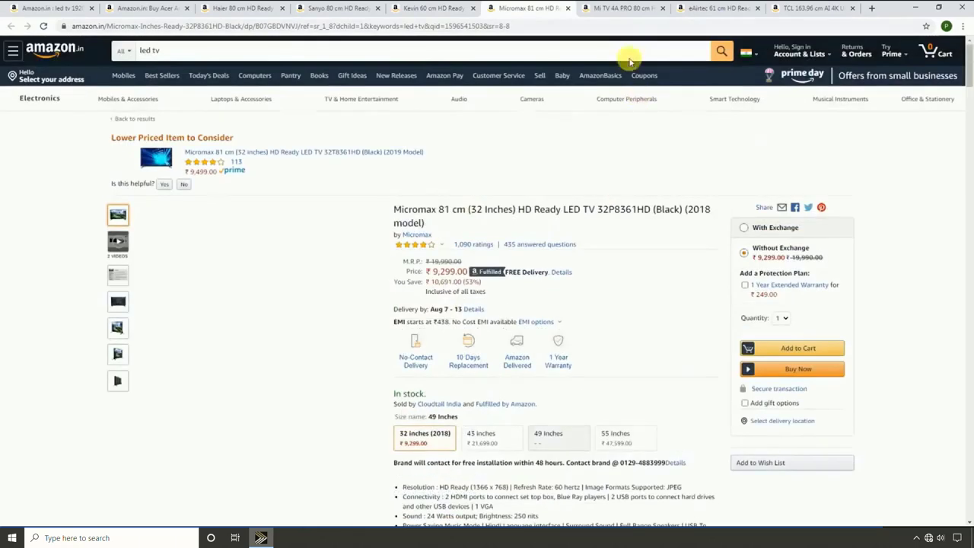
left_click(619, 7)
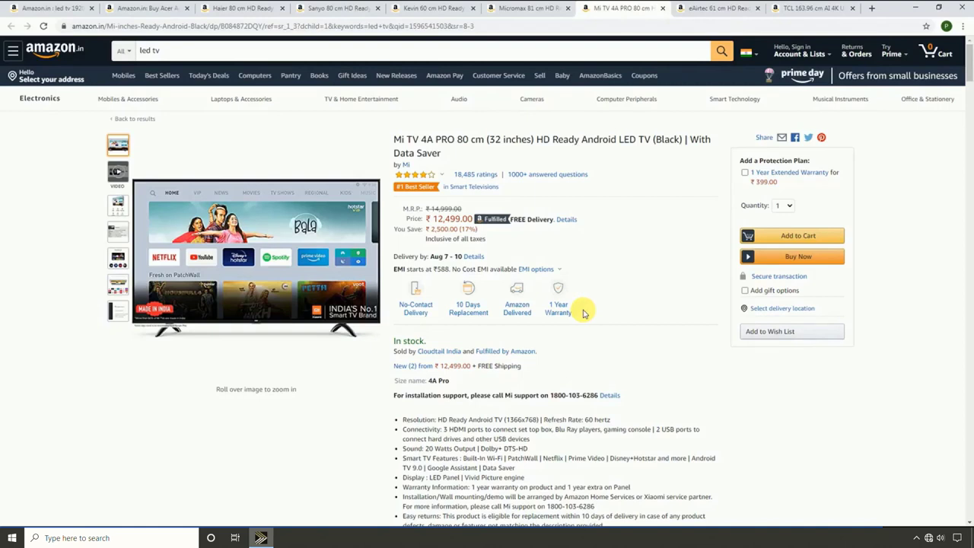
On the TCL 163.96 cm 4K TV listing, highlight the 3860 x 2160 resolution figure.
left_click(812, 8)
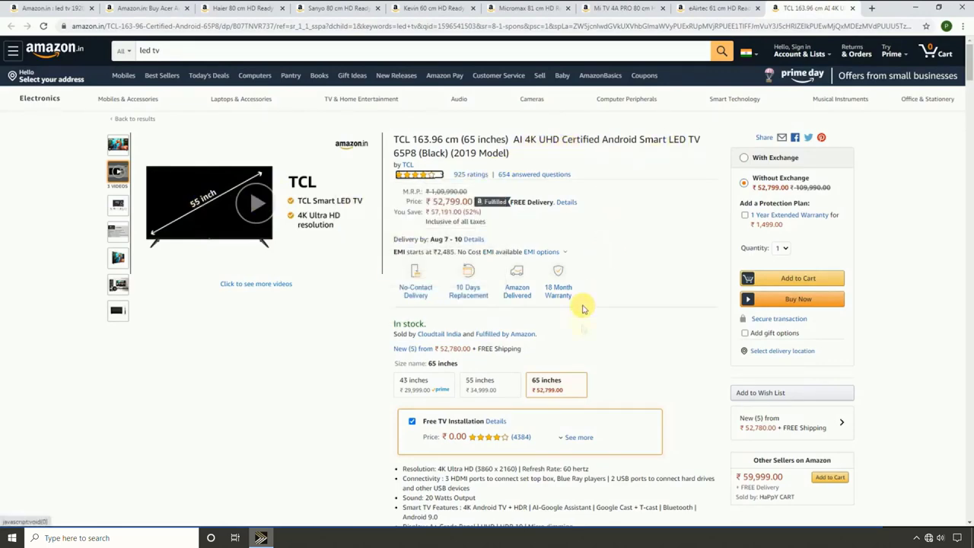
scroll(583, 327, "down", 2)
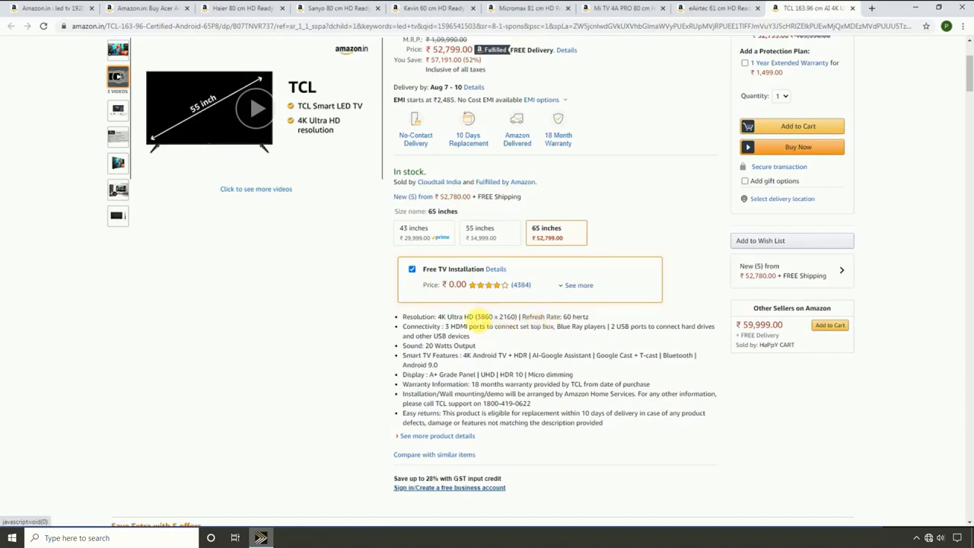
left_click_drag(474, 317, 520, 316)
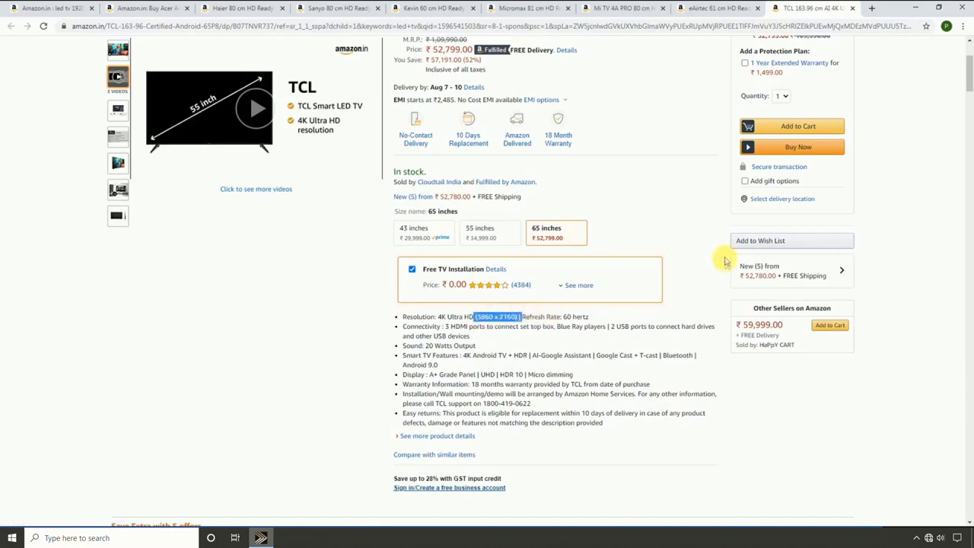
scroll(644, 266, "up", 2)
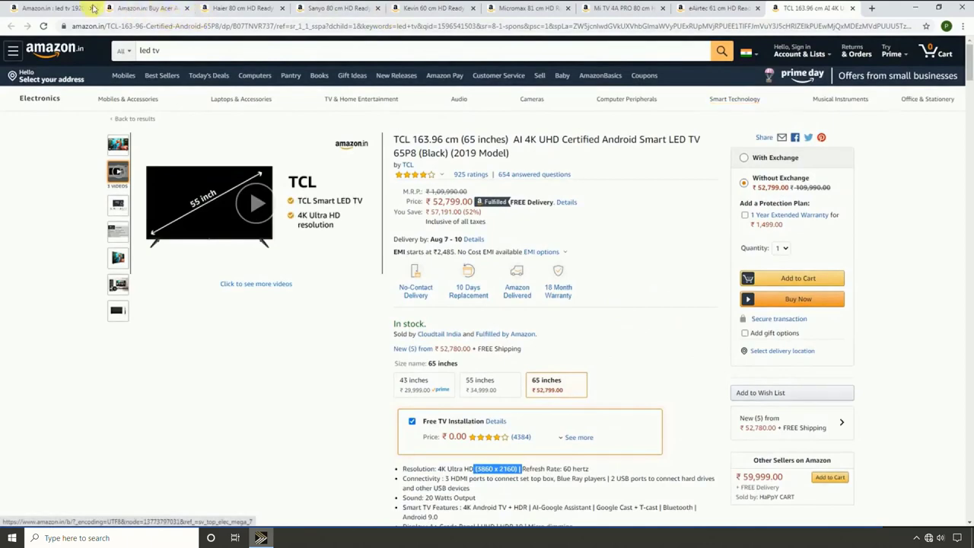
Highlight 'Full HD 1920 X 1080' in the Acer Aopen monitor title, then switch to the Haier tab.
left_click(49, 8)
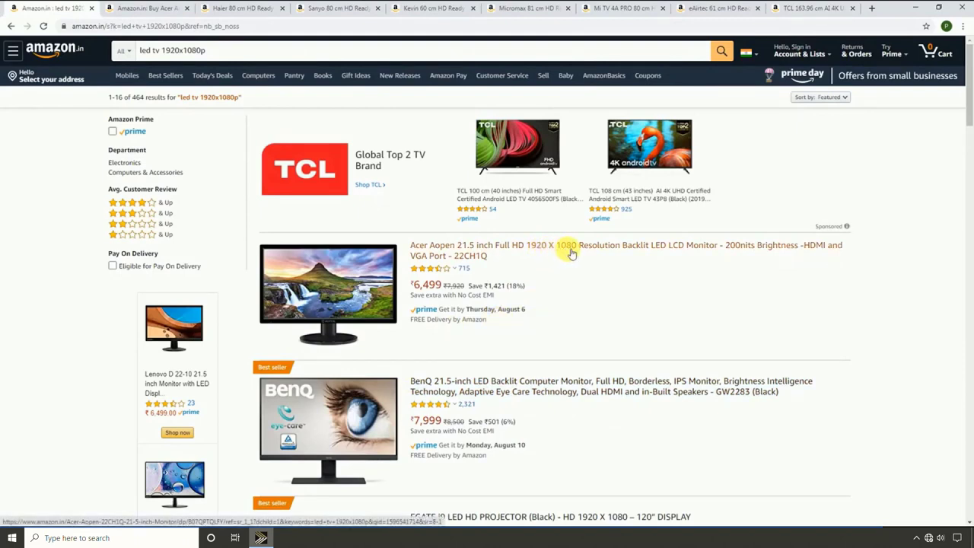
key("ctrl+Tab")
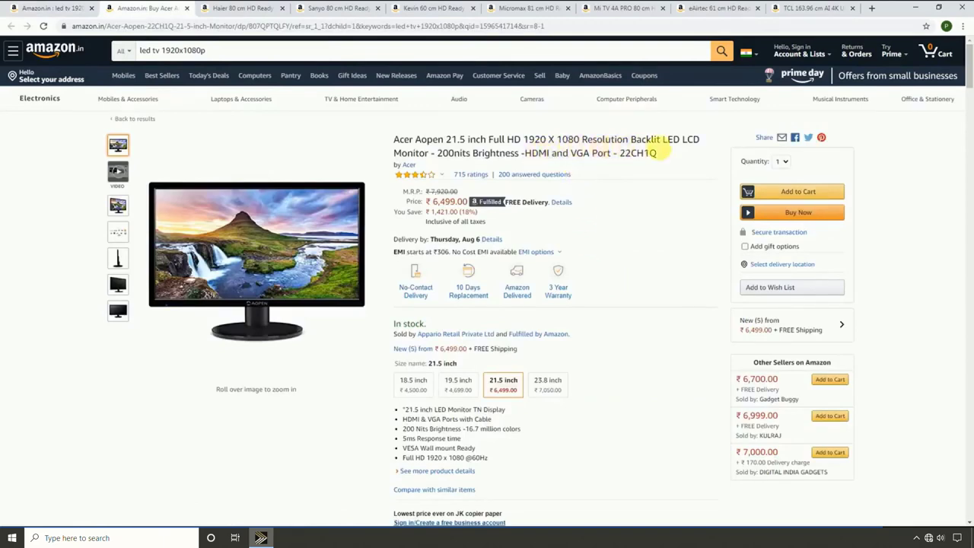
scroll(541, 362, "down", 2)
scroll(541, 360, "up", 3)
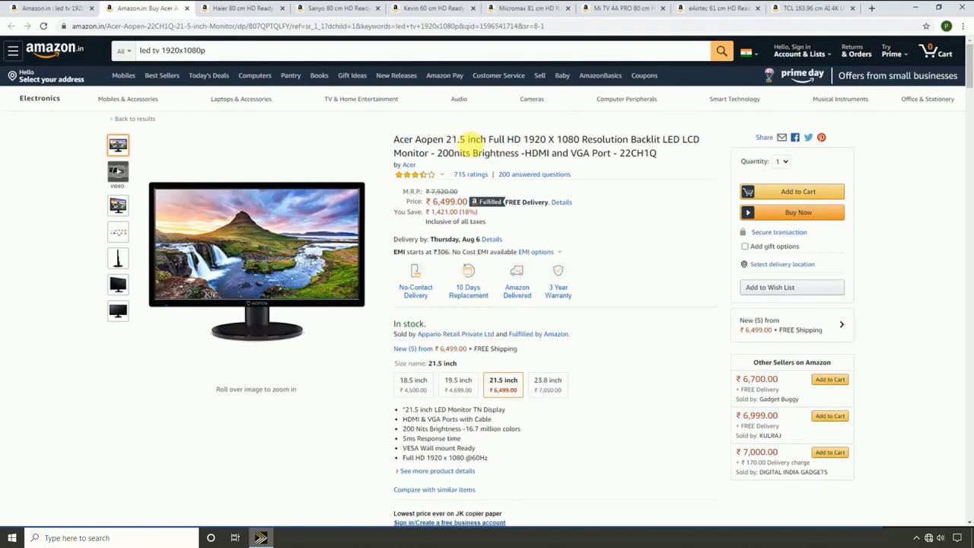
left_click_drag(467, 139, 523, 145)
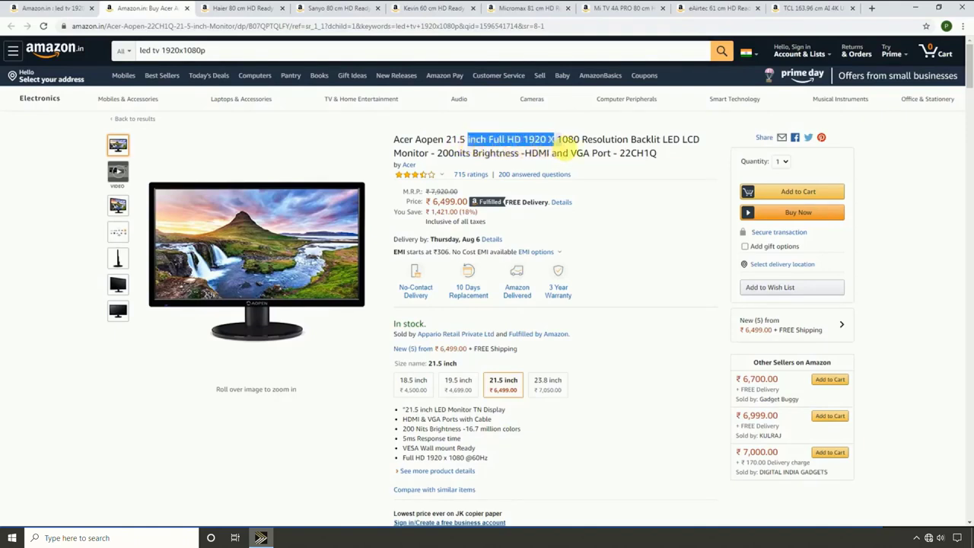
left_click_drag(523, 145, 580, 143)
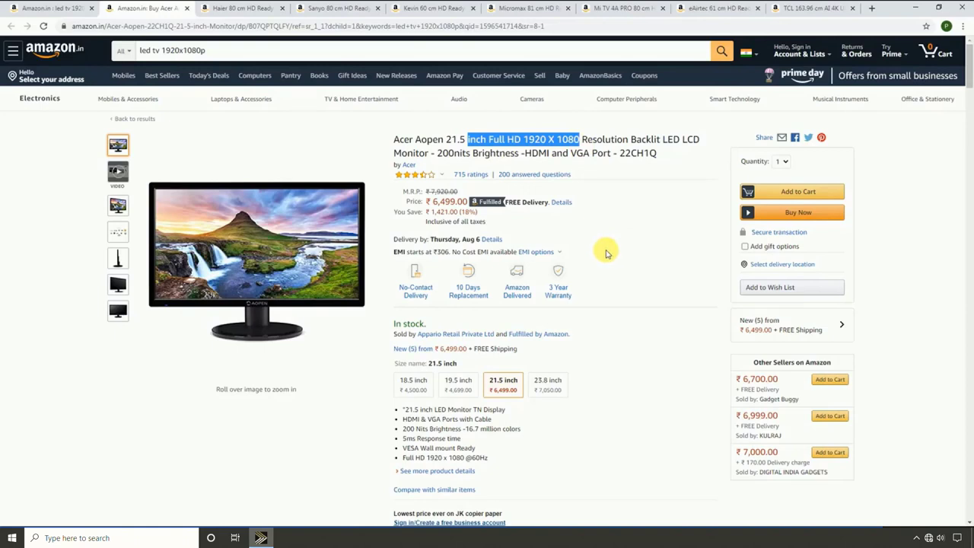
left_click(251, 9)
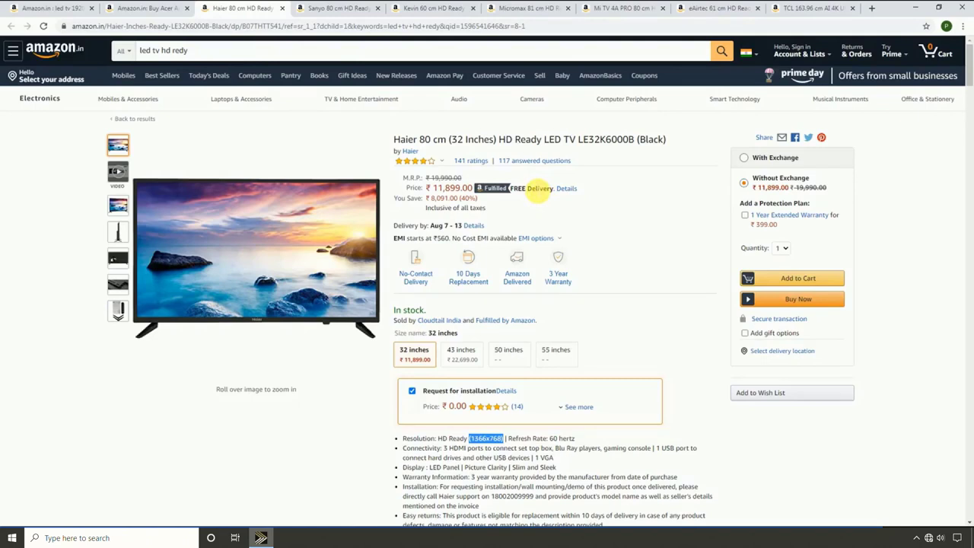
View and close the Haier TV's EMI options, then minimize the browser.
left_click(538, 238)
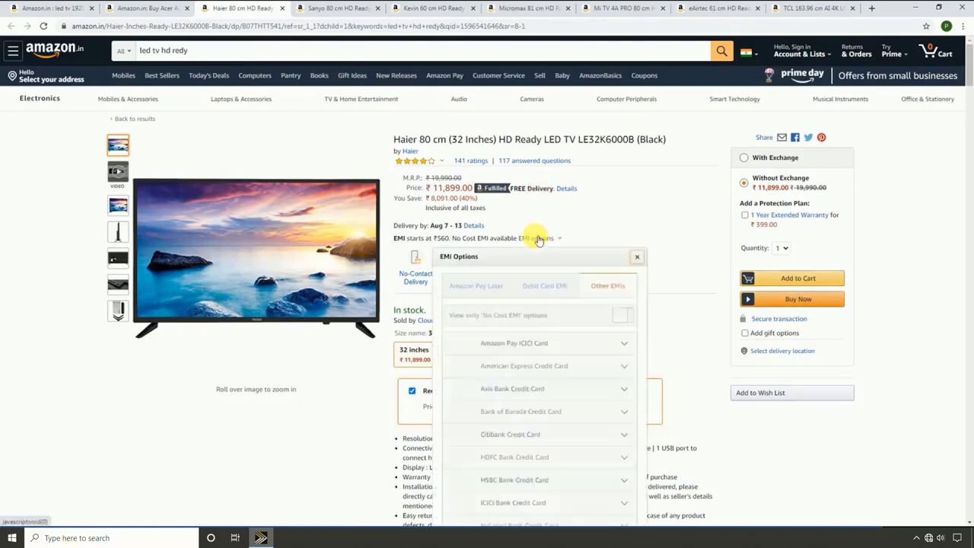
left_click(632, 223)
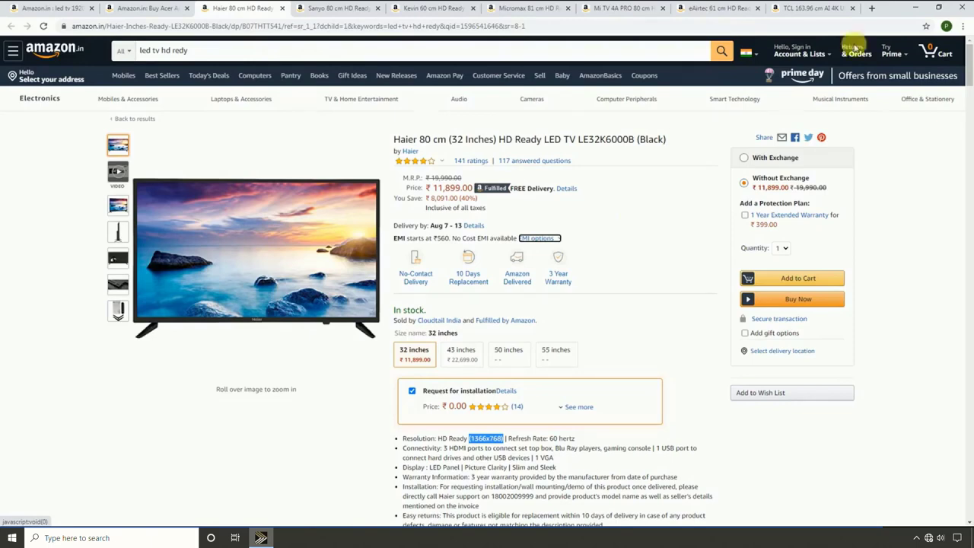
left_click(927, 8)
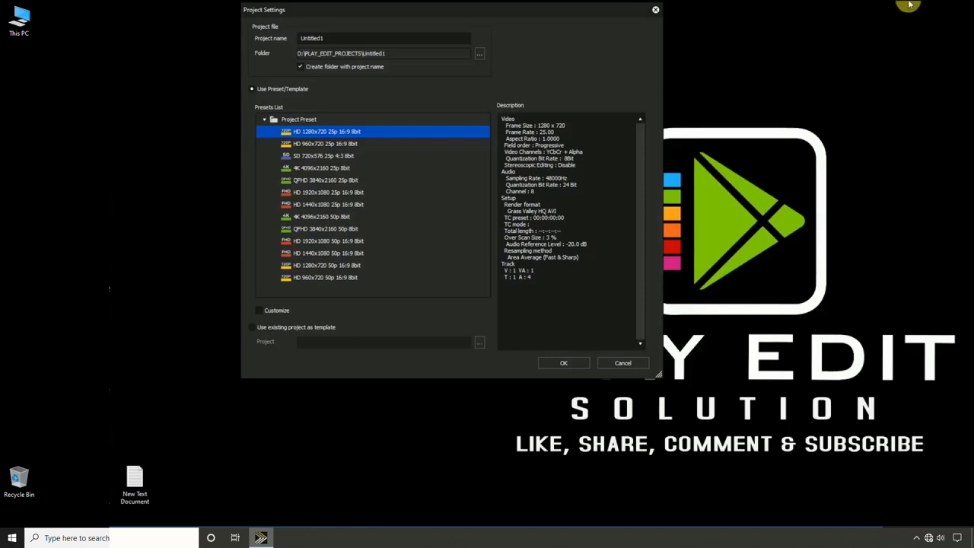
Compare the 1920x1080, 1440x1080, 960x720 and SD presets, then create the project with HD 1280x720 25p.
left_click_drag(547, 8, 559, 32)
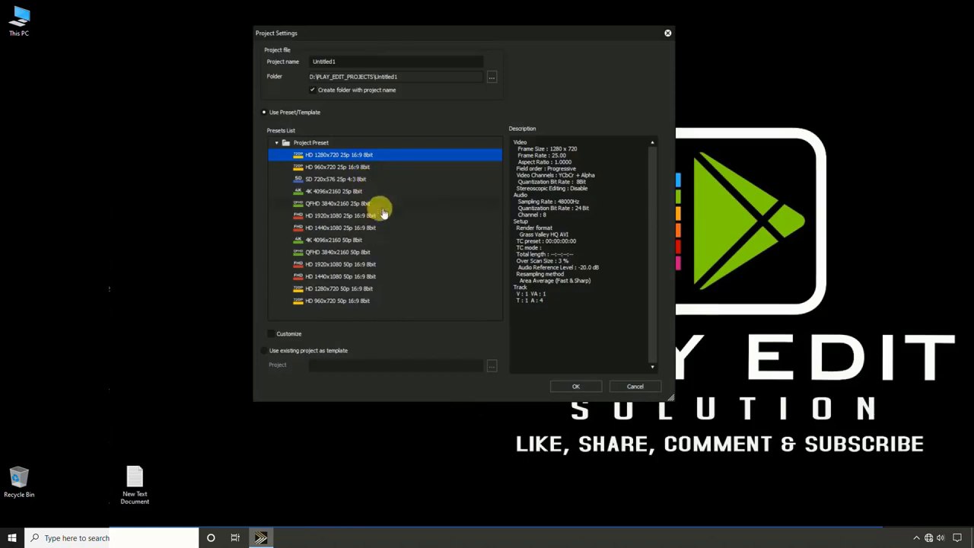
left_click(339, 217)
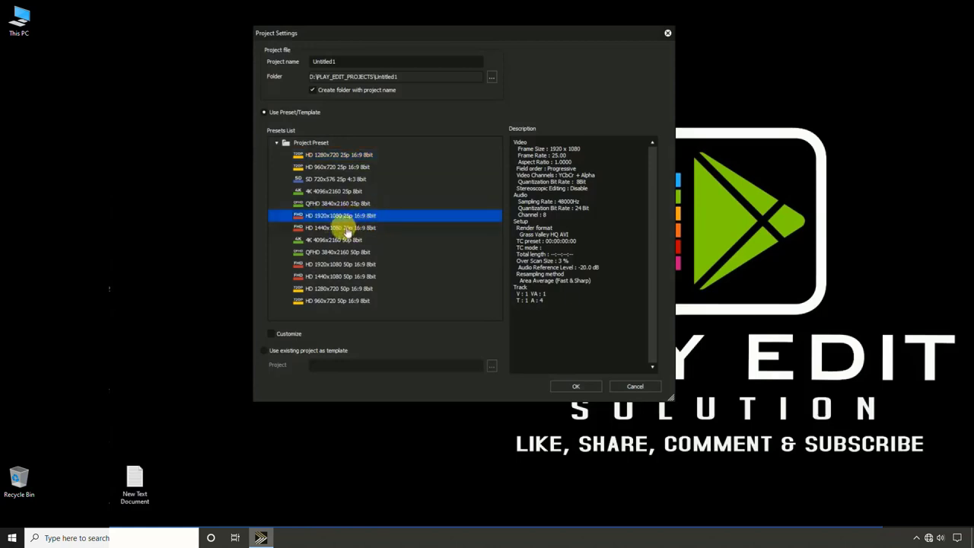
left_click(331, 227)
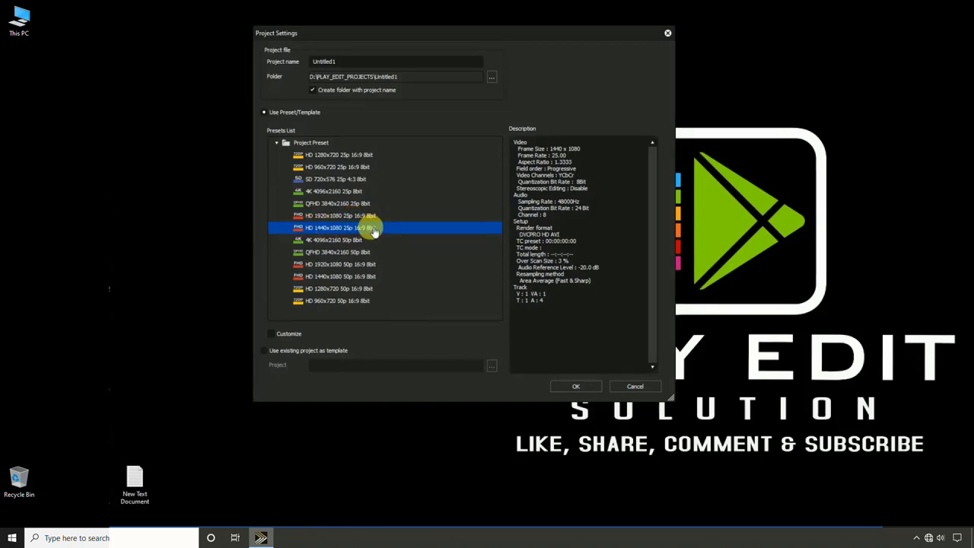
left_click(353, 288)
left_click(319, 300)
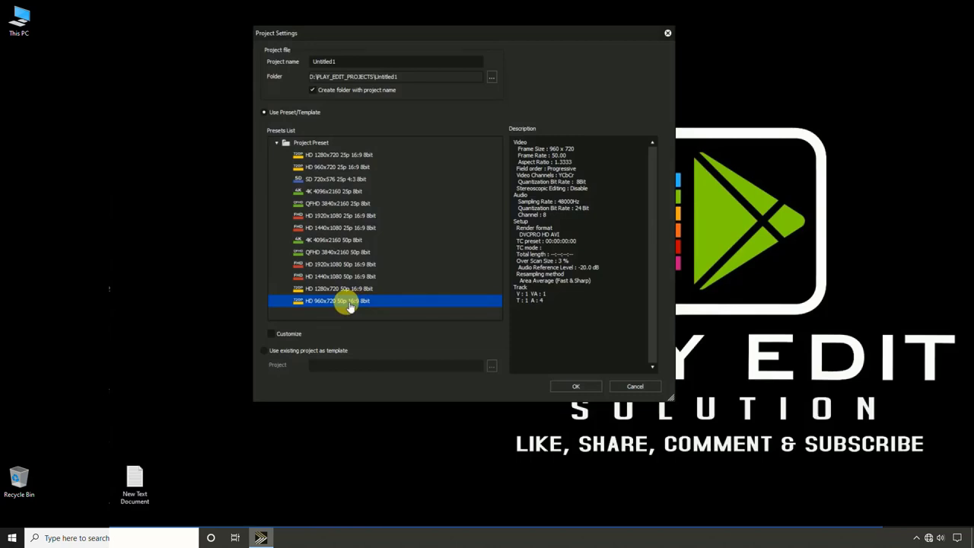
left_click(332, 155)
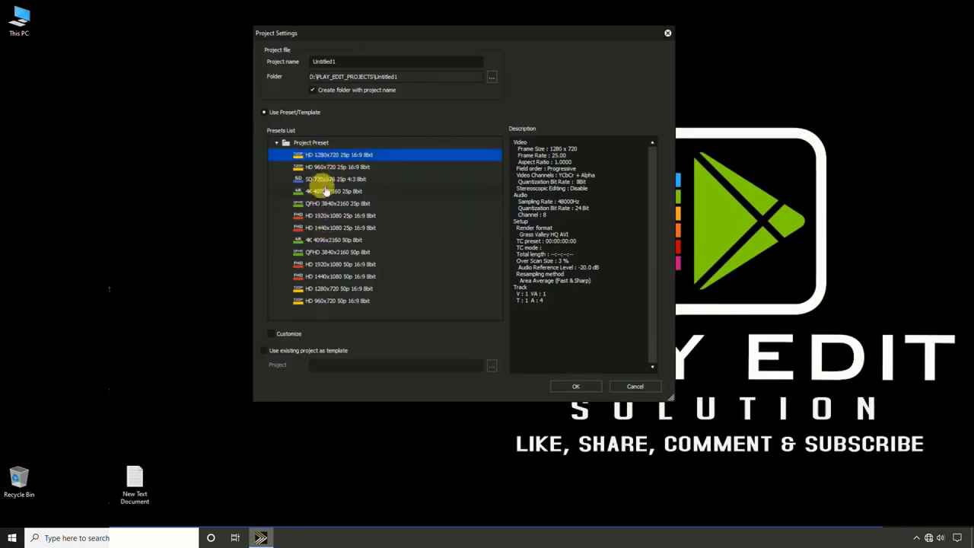
left_click(322, 179)
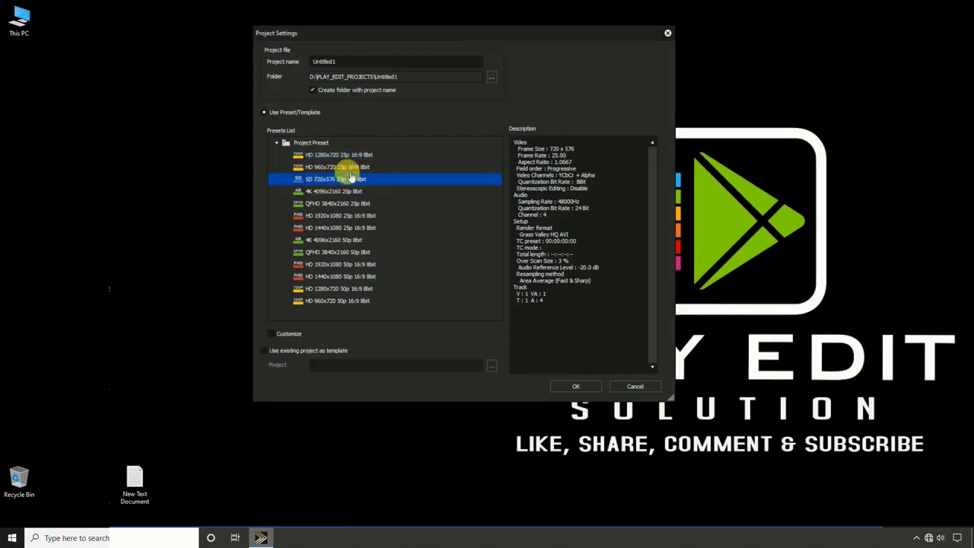
left_click(342, 155)
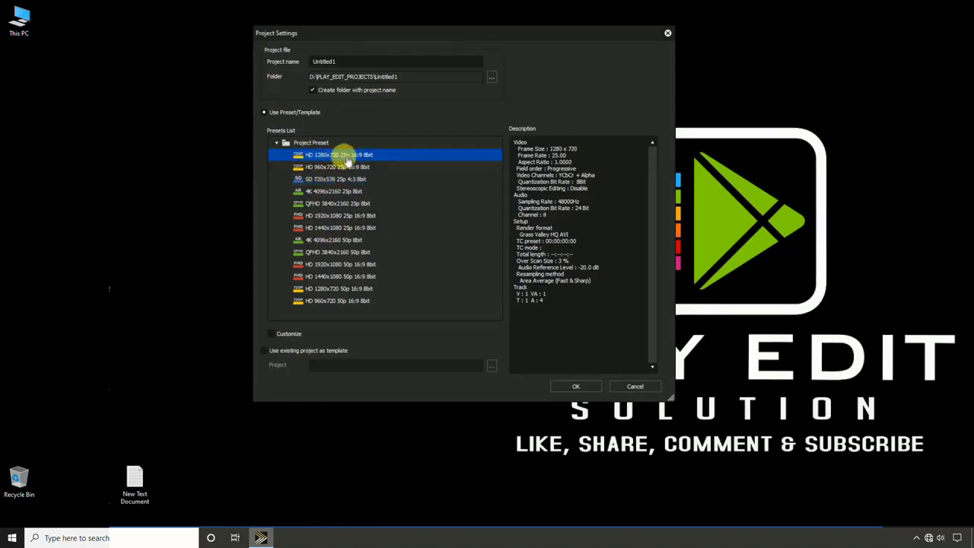
left_click(576, 386)
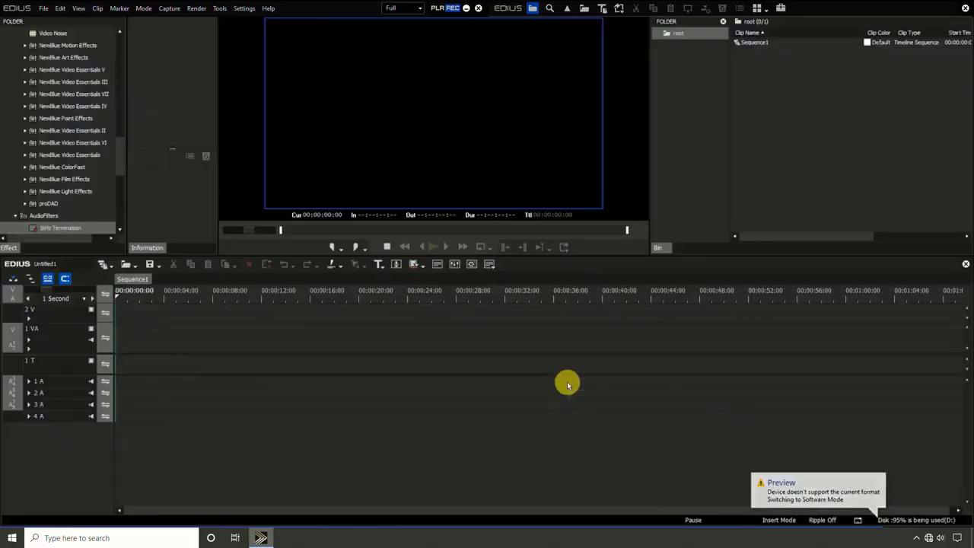
Import the PLAY EDIT PRESENTS NEW clip into the bin.
left_click(784, 187)
double_click(789, 187)
left_click(766, 148)
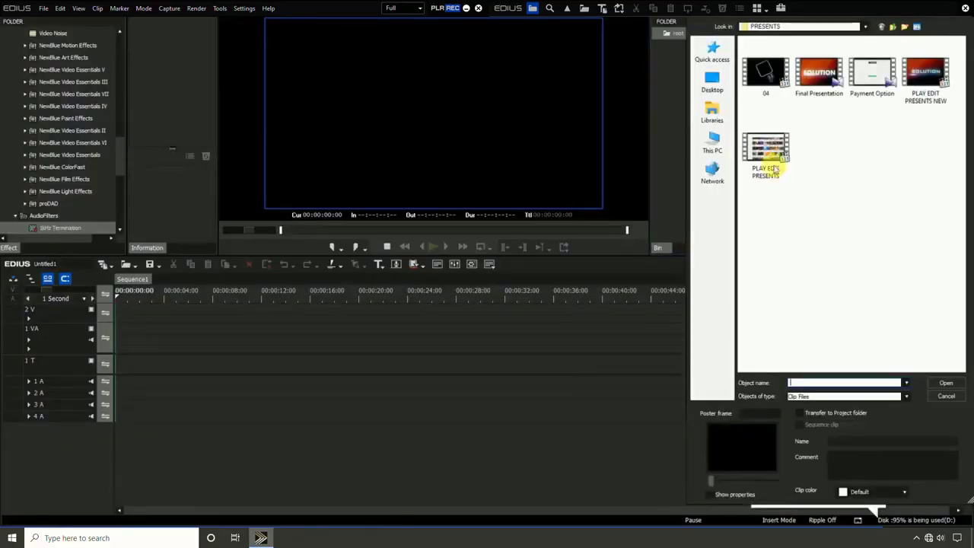
key("Return")
Place the clip at the start of track 1 VA and scrub to 00:00:09:20 to preview the logo.
left_click(334, 266)
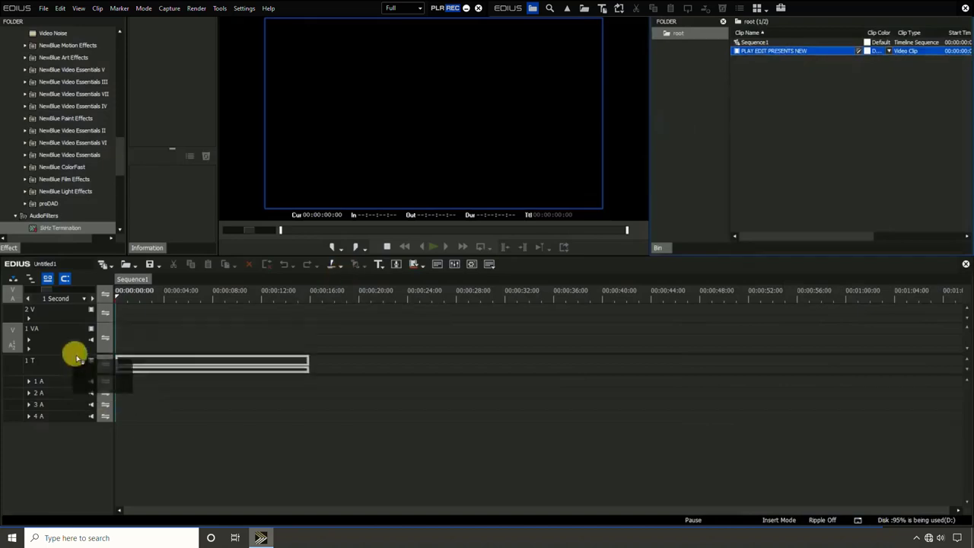
left_click(168, 297)
left_click_drag(169, 298, 234, 297)
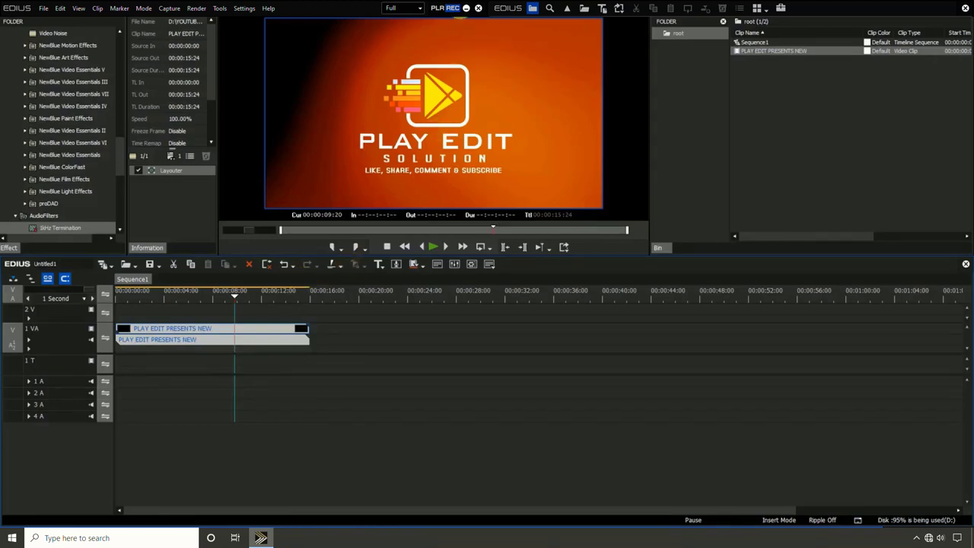
left_click(465, 9)
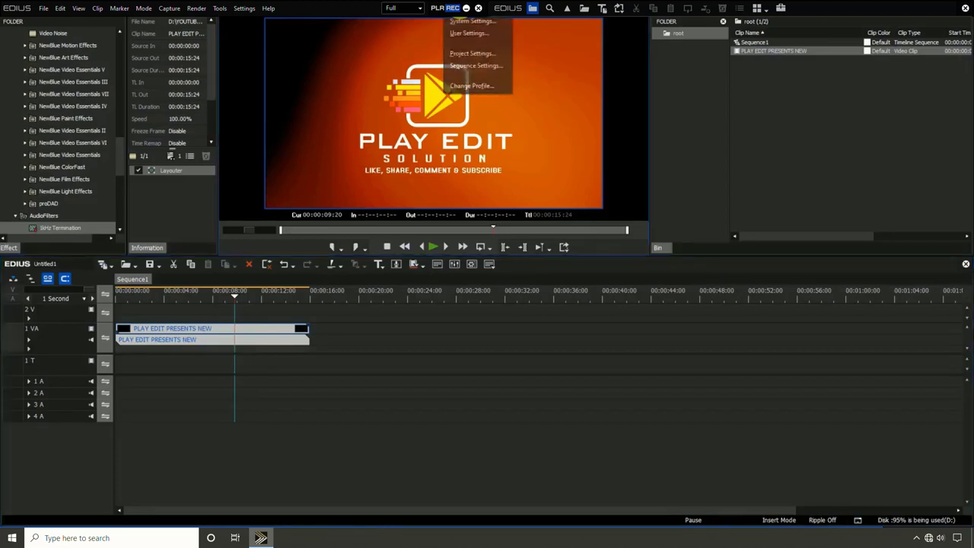
Try the HD 1920x1080 25p preset in Project Settings, but confirm with 1280x720 unchanged.
left_click(473, 53)
left_click_drag(461, 39, 697, 135)
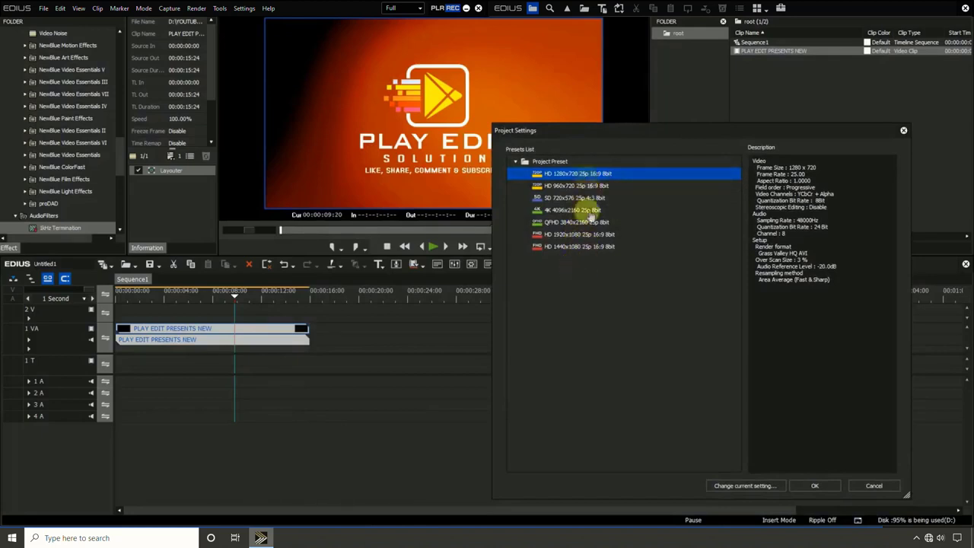
left_click(571, 236)
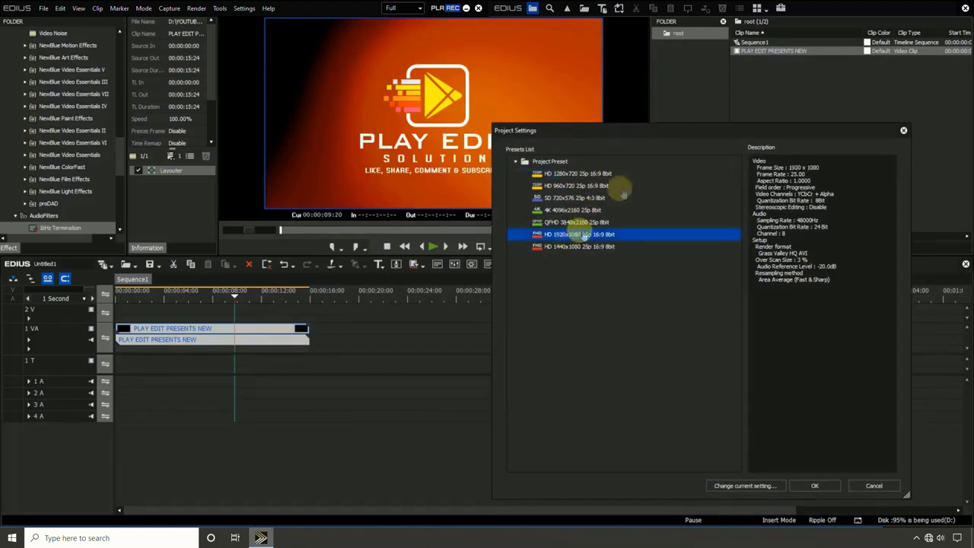
left_click(576, 174)
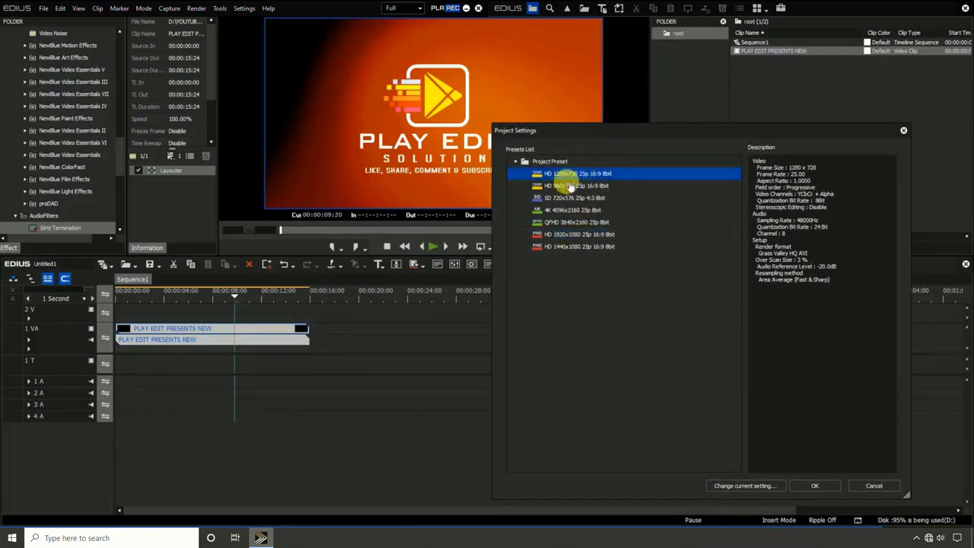
left_click(820, 488)
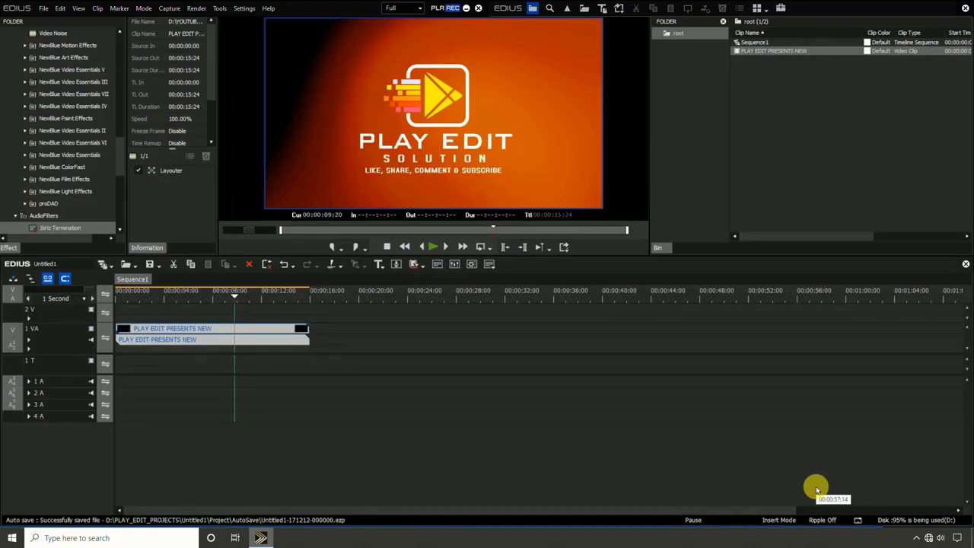
Switch the project to the HD 1920x1080 25p 16:9 8bit preset and apply it.
left_click(463, 18)
left_click(472, 54)
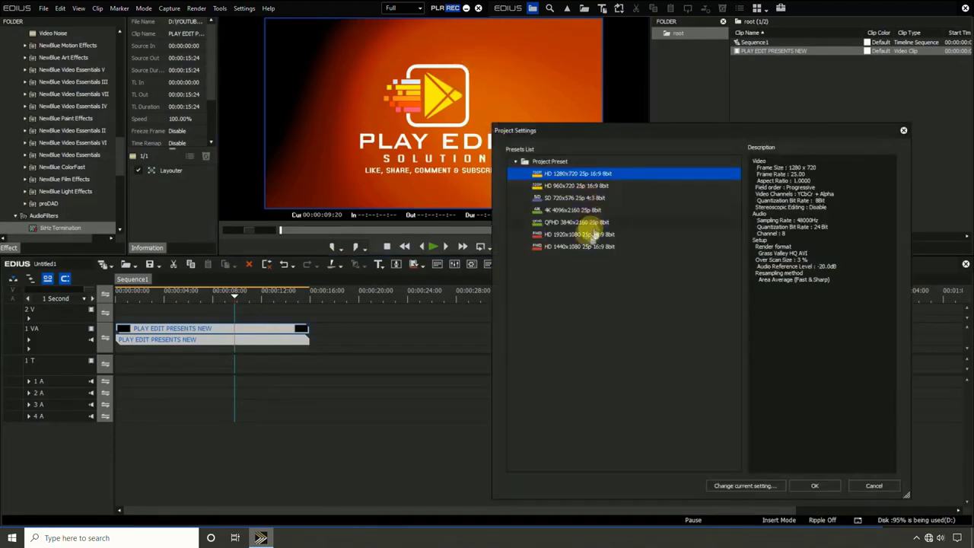
left_click(592, 235)
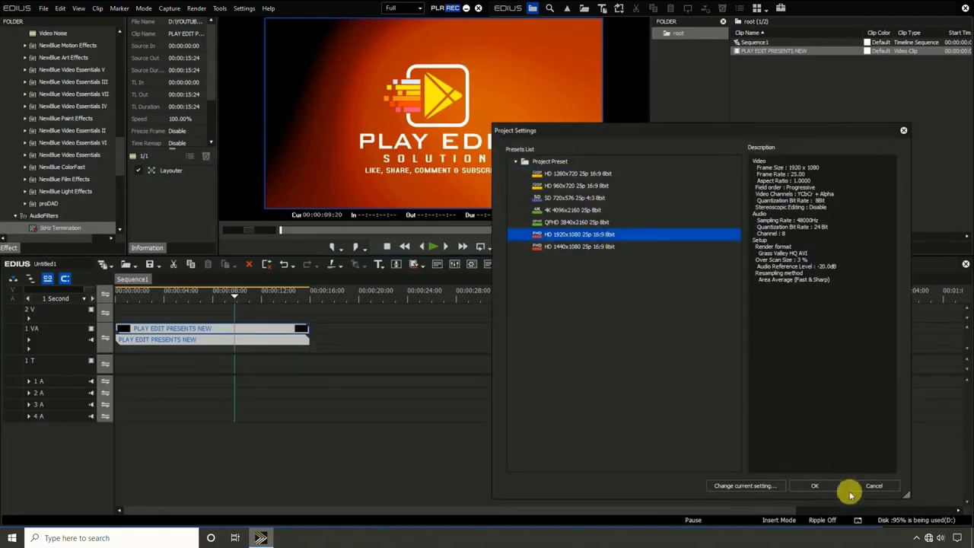
left_click(817, 485)
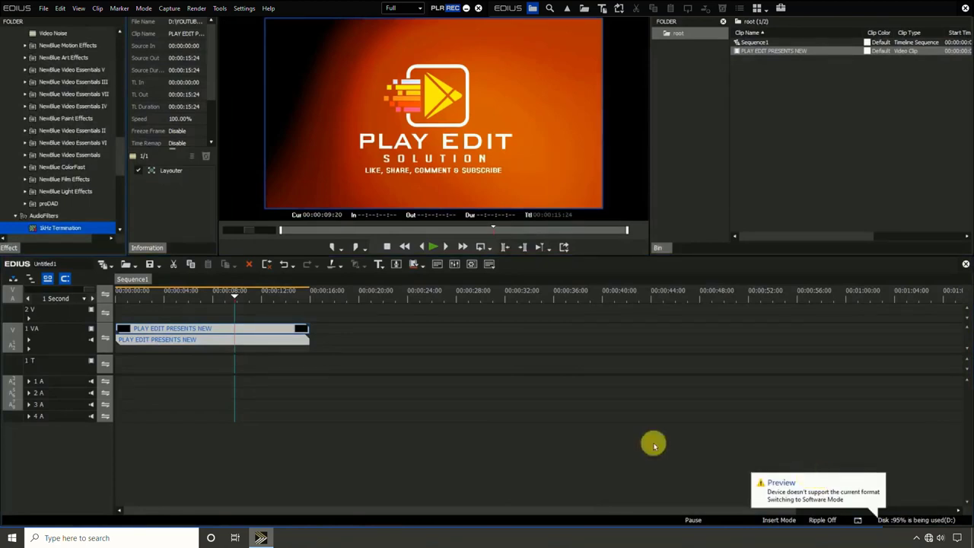
Open Print to File with F11 and select MPEG2 Program Stream under the MPEG category.
key("F11")
left_click_drag(526, 131, 573, 97)
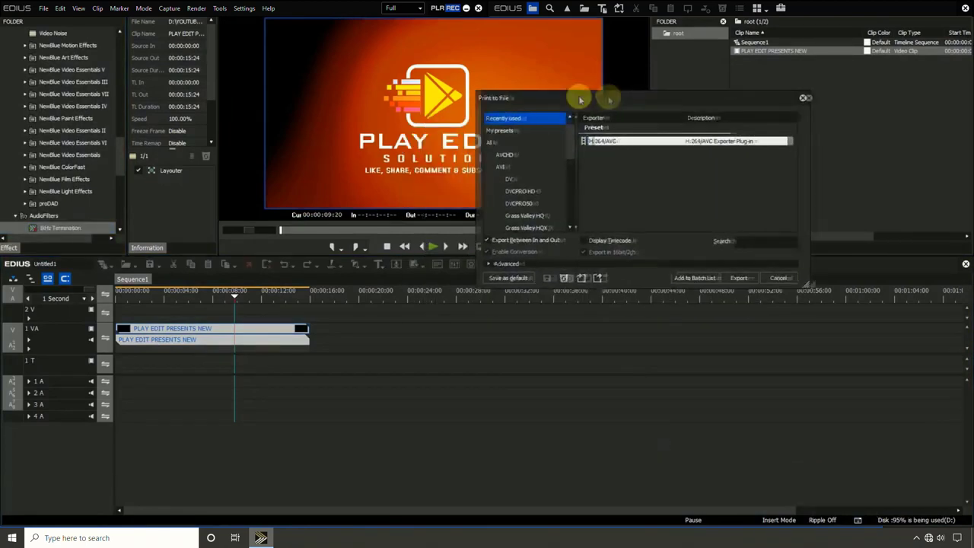
scroll(543, 145, "down", 1)
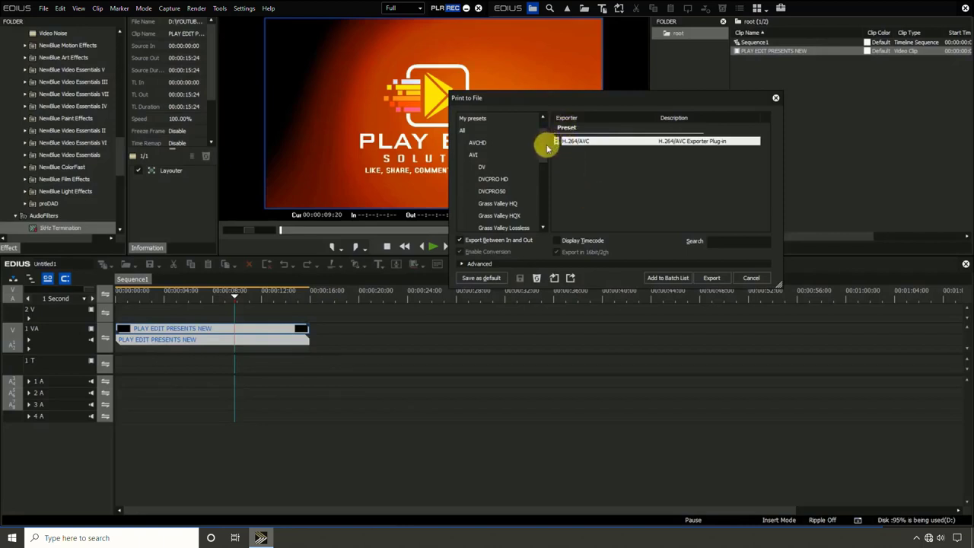
left_click_drag(544, 150, 544, 177)
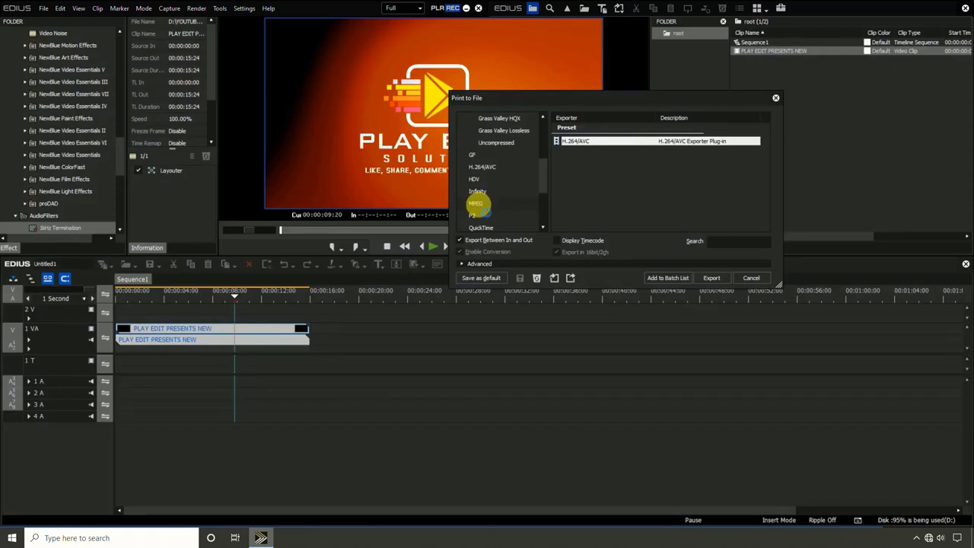
left_click(477, 204)
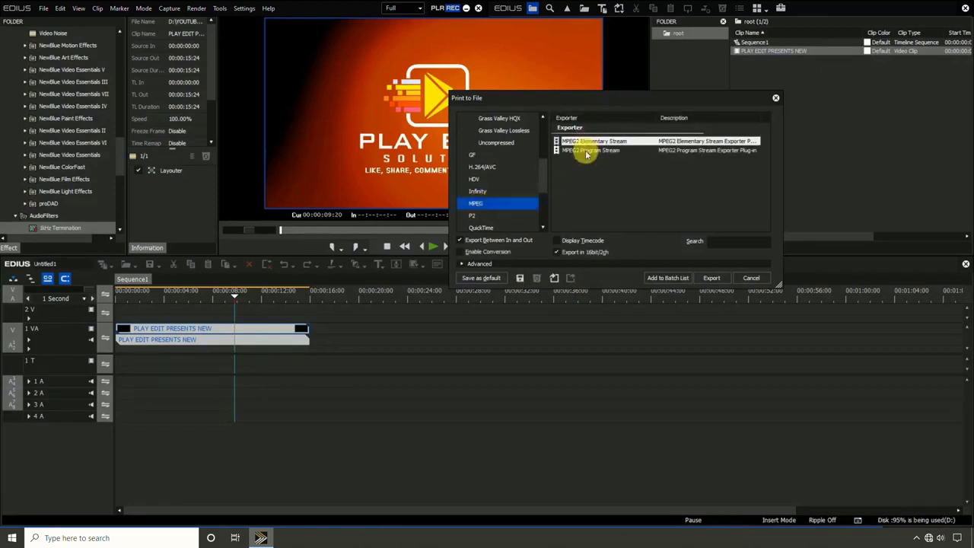
left_click(636, 152)
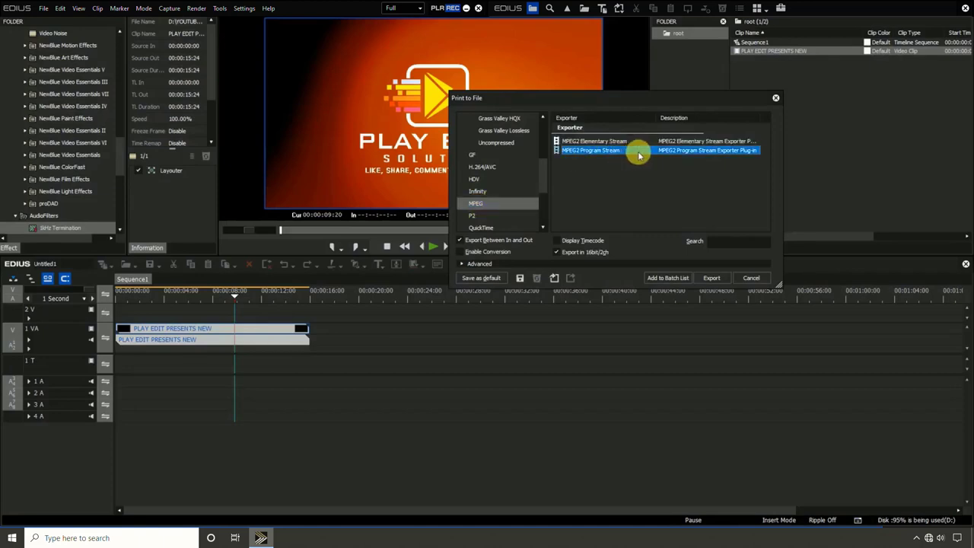
Open the MPEG2 Program Stream save settings with Desktop as the save location.
left_click(710, 279)
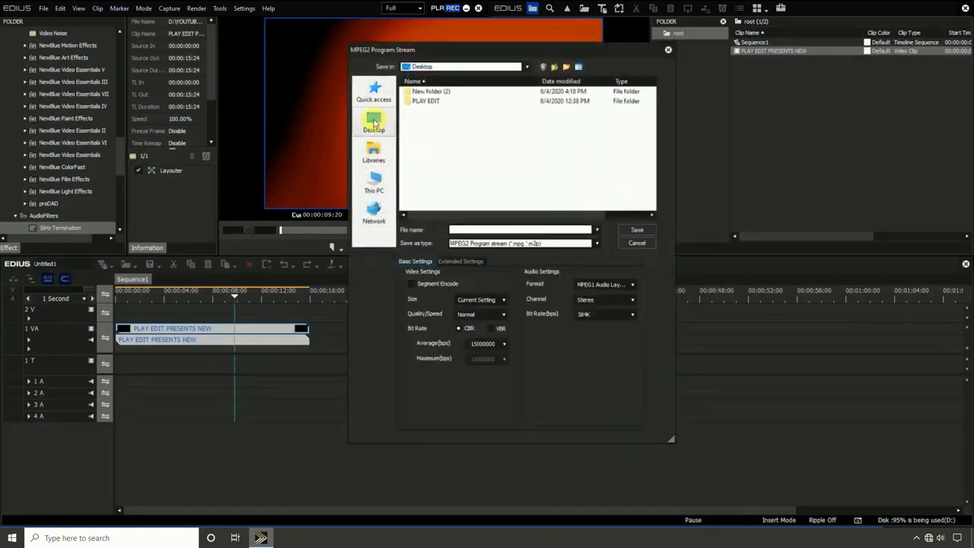
left_click(373, 123)
left_click(374, 124)
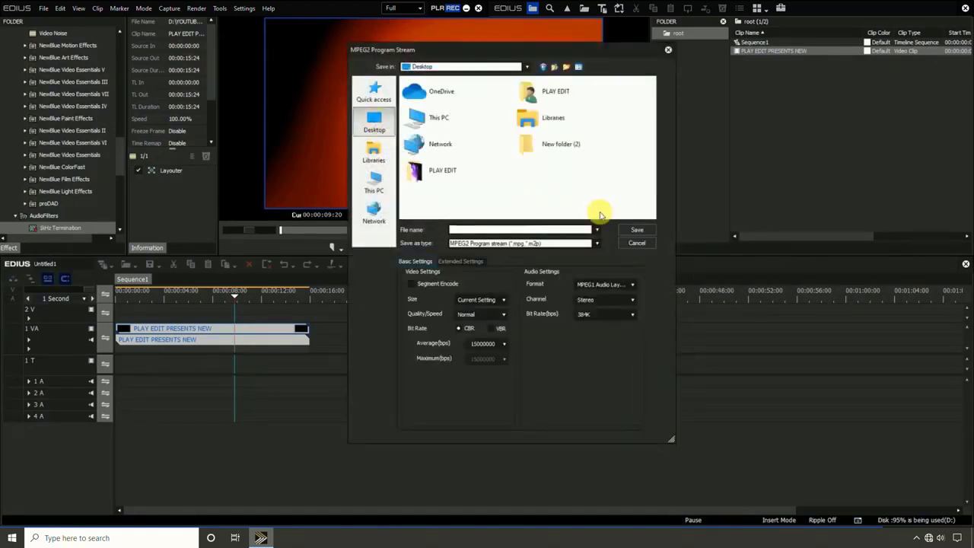
left_click_drag(573, 49, 716, 41)
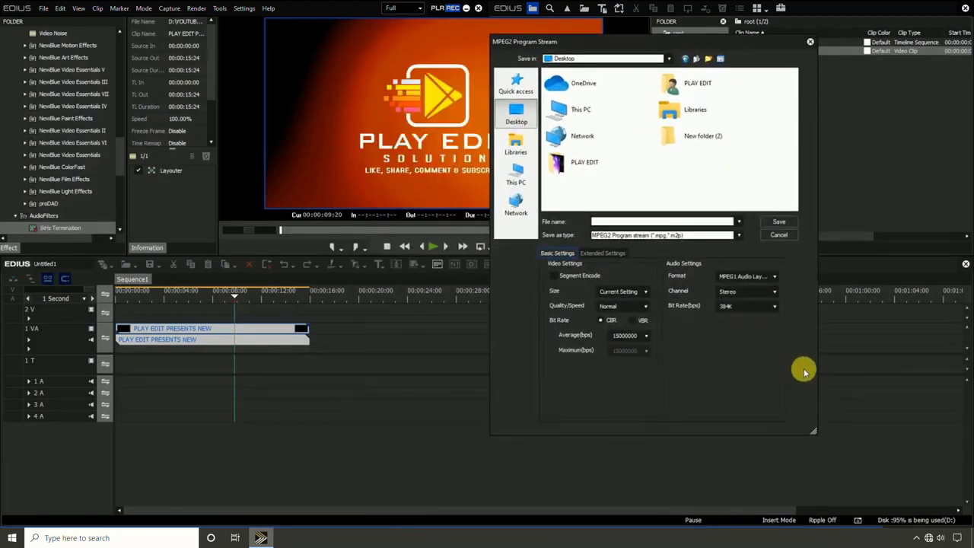
Try the High Speed, Normal and Fine Quality/Speed options, then settle on SuperFine.
left_click(642, 309)
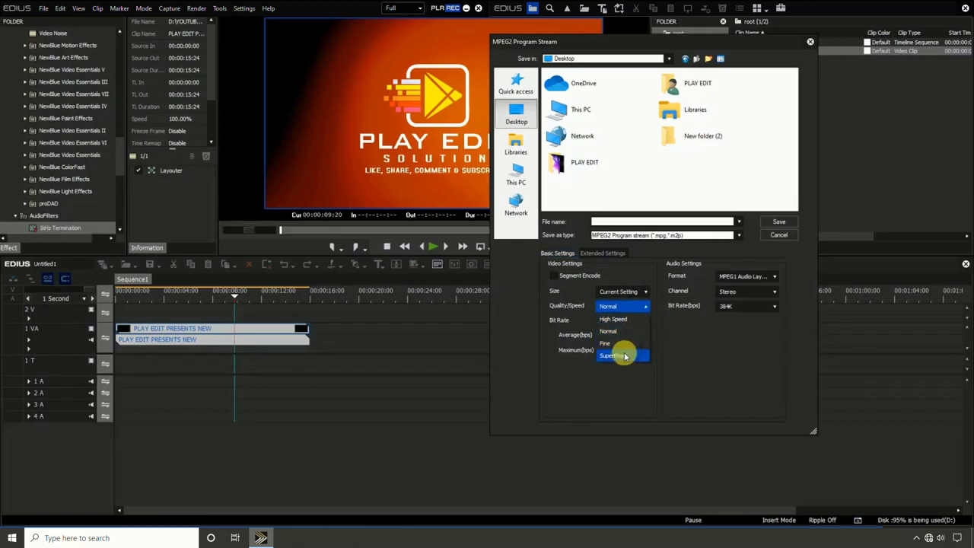
left_click(616, 319)
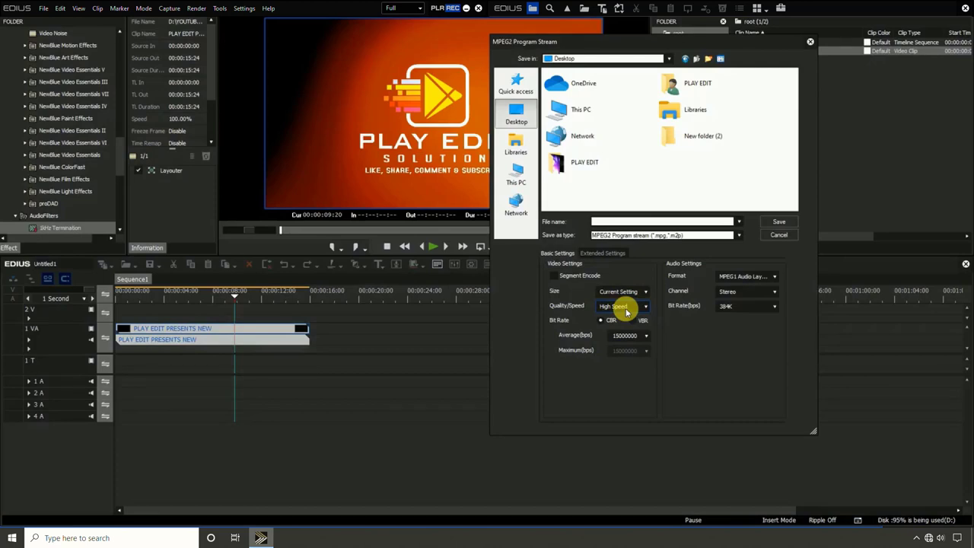
left_click(626, 308)
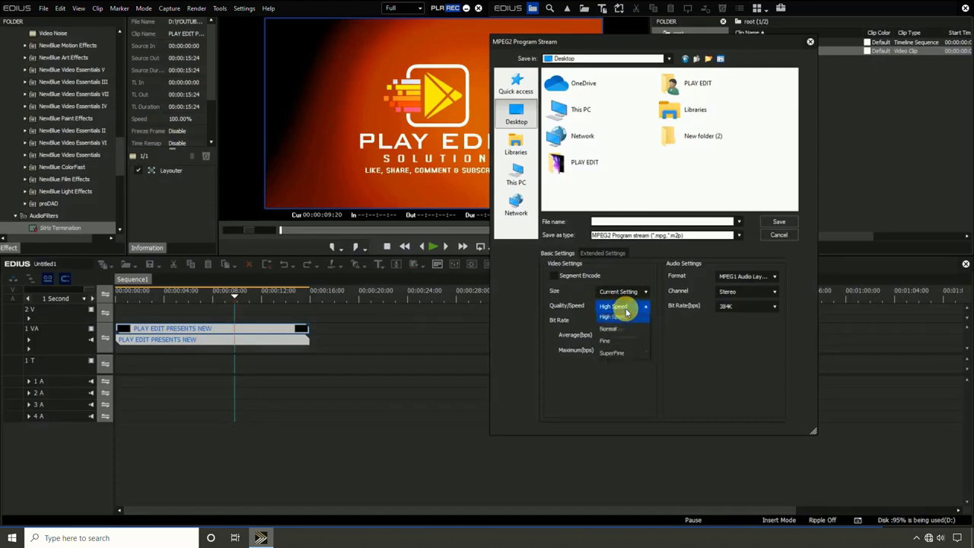
left_click(624, 339)
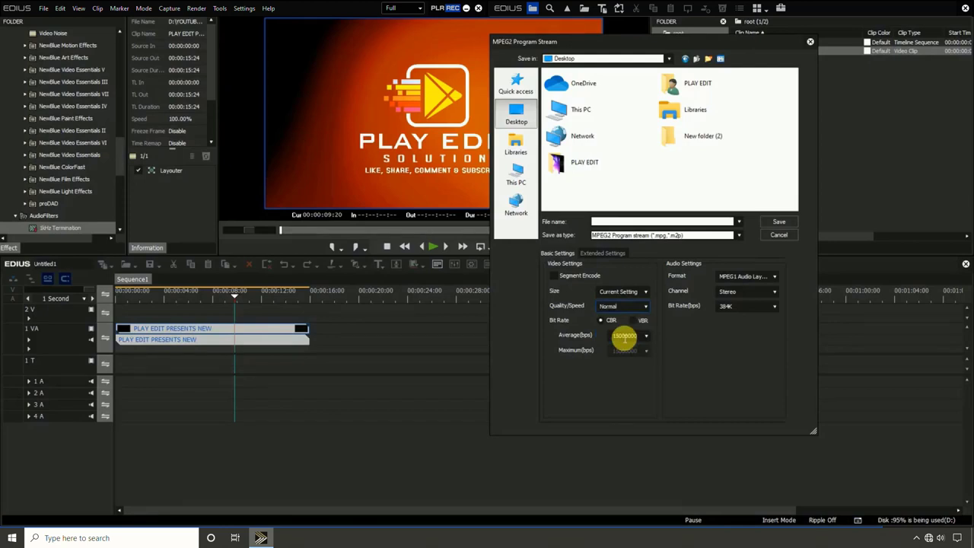
left_click(644, 306)
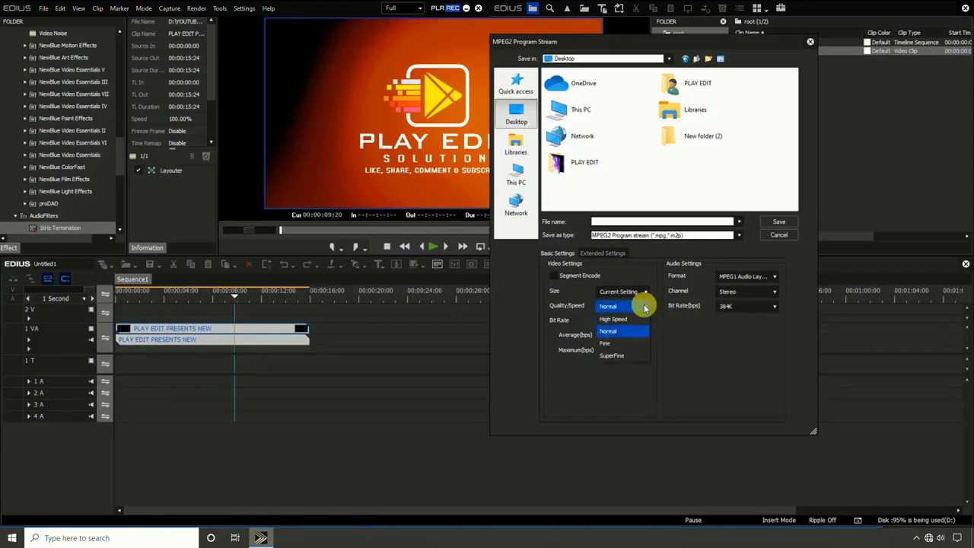
left_click(620, 343)
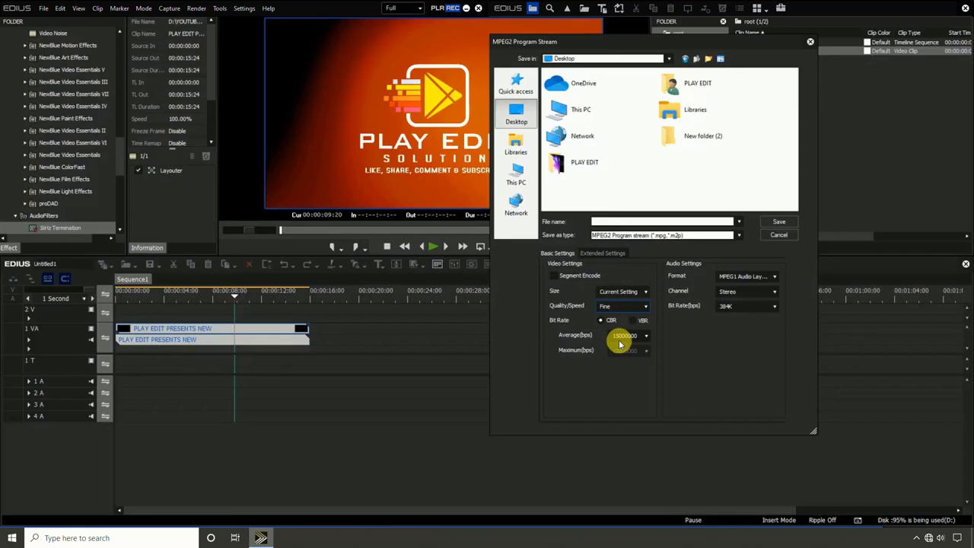
left_click(624, 306)
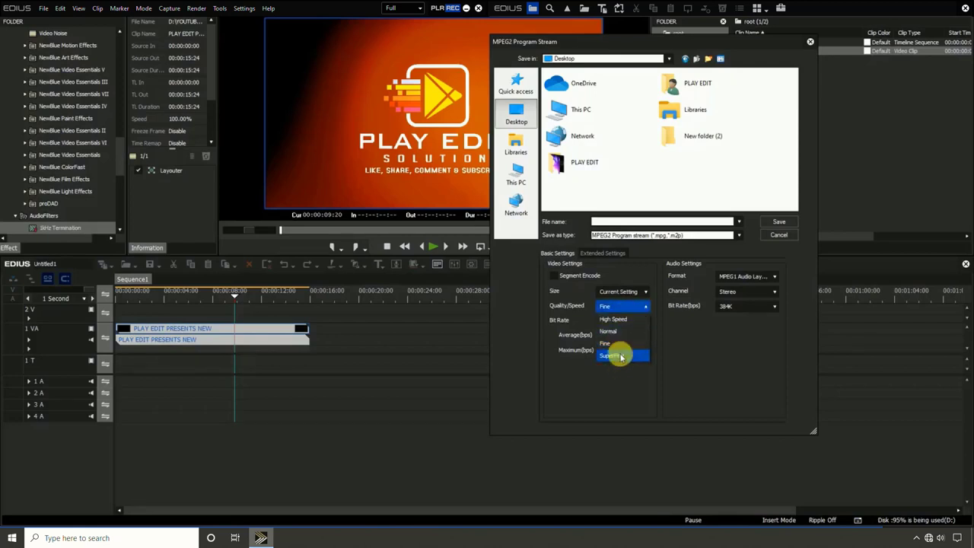
left_click(621, 356)
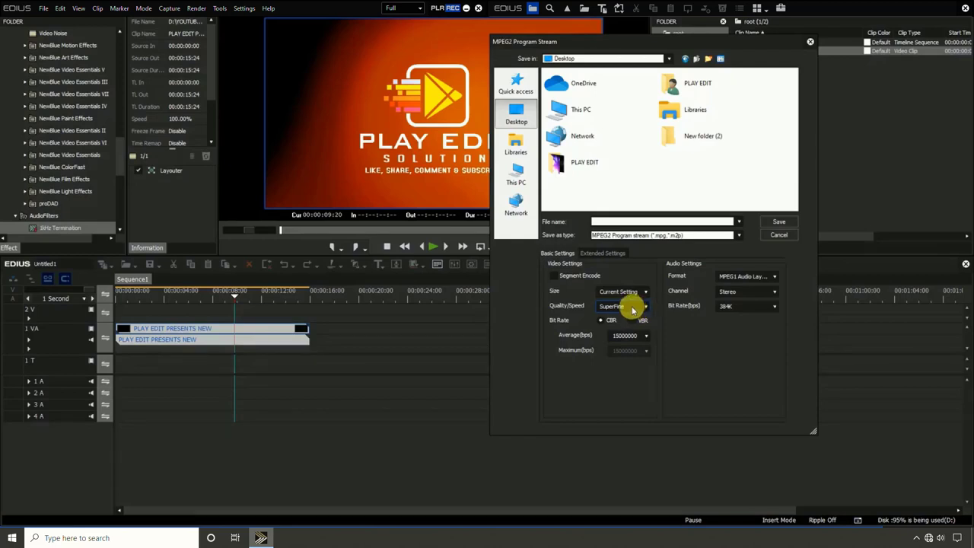
left_click(643, 305)
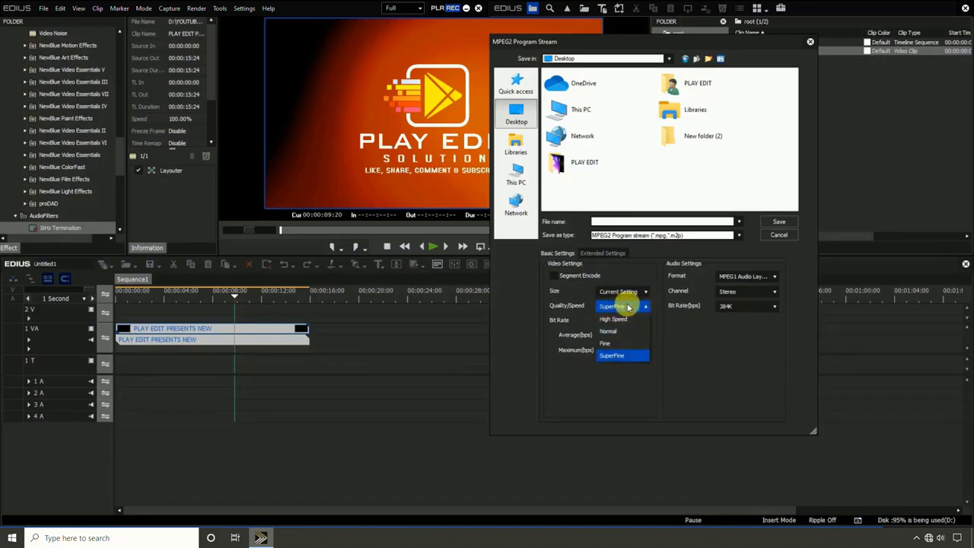
left_click(627, 307)
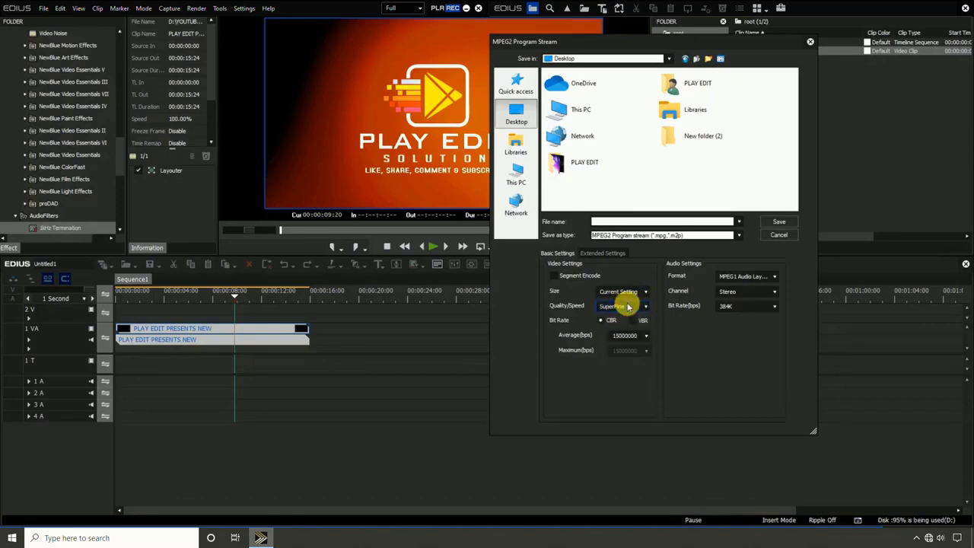
Change the average video bitrate from 15M to 25M (25000000 bps).
left_click(646, 337)
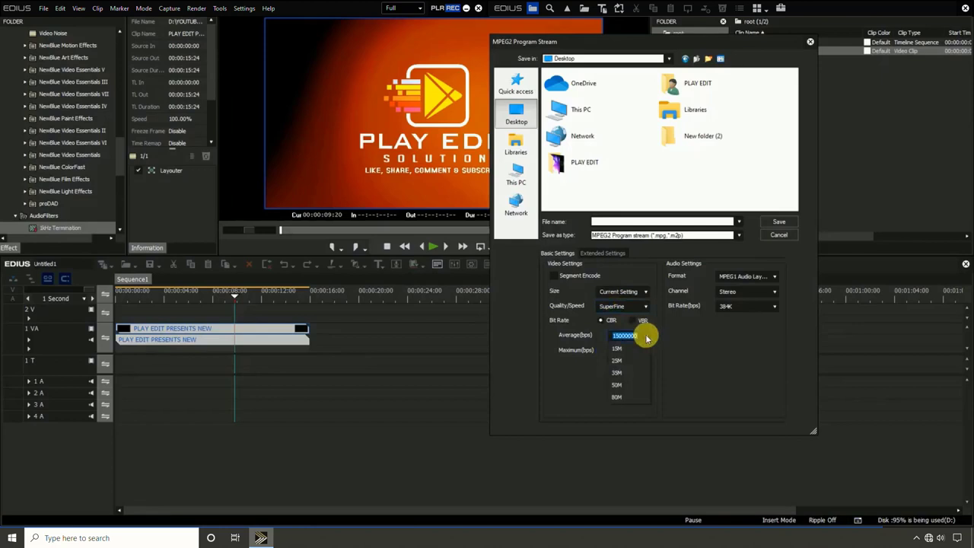
left_click(617, 348)
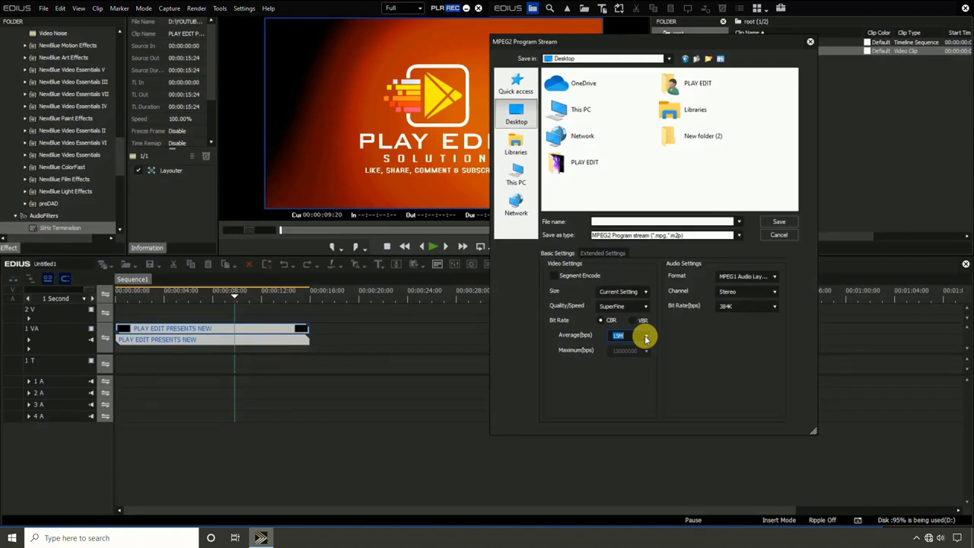
left_click(645, 338)
left_click(632, 361)
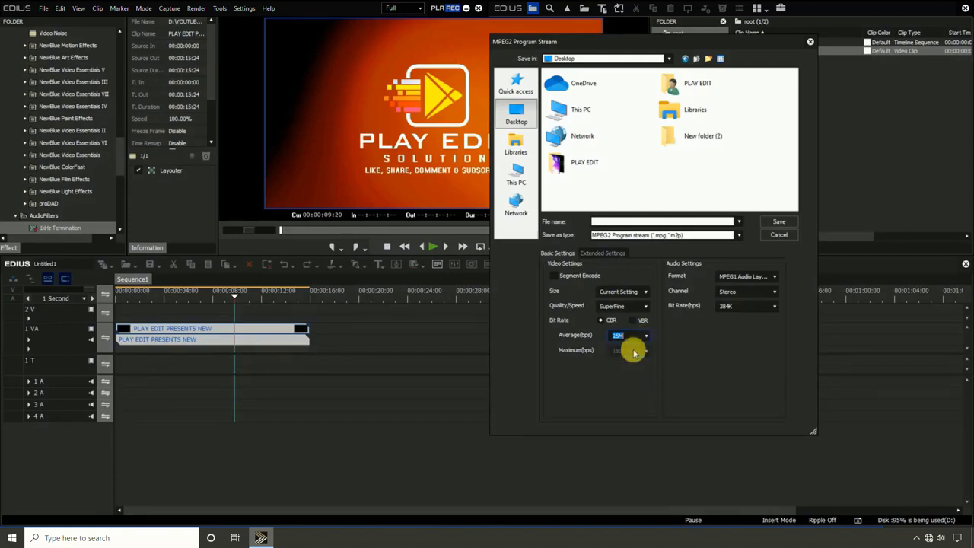
left_click(645, 336)
left_click(645, 335)
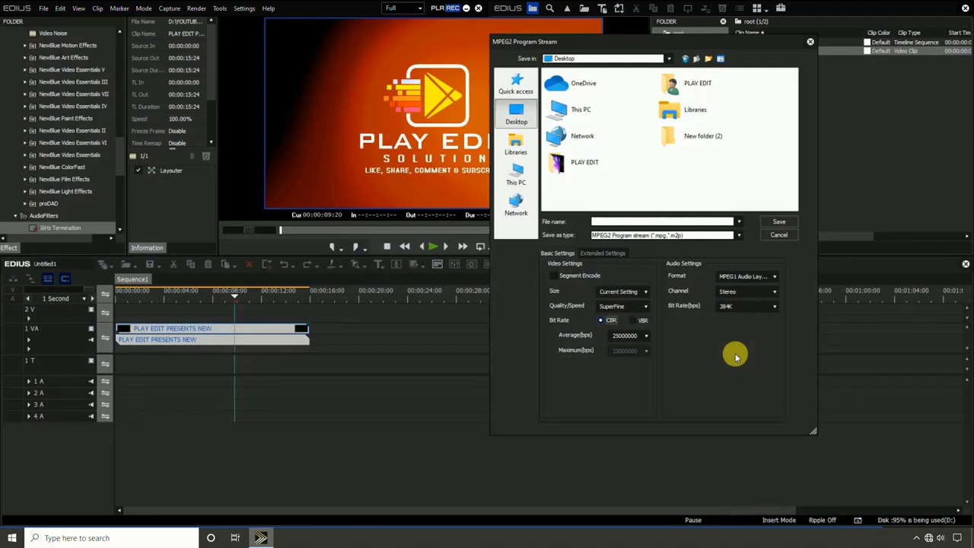
Recheck that quality remains SuperFine and the average bitrate remains 25M.
left_click(638, 308)
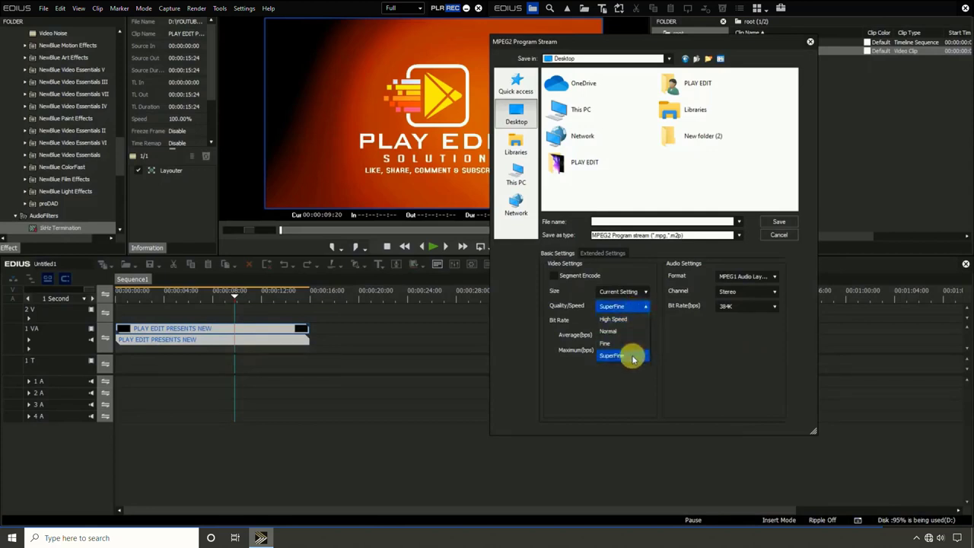
left_click(633, 352)
left_click(637, 336)
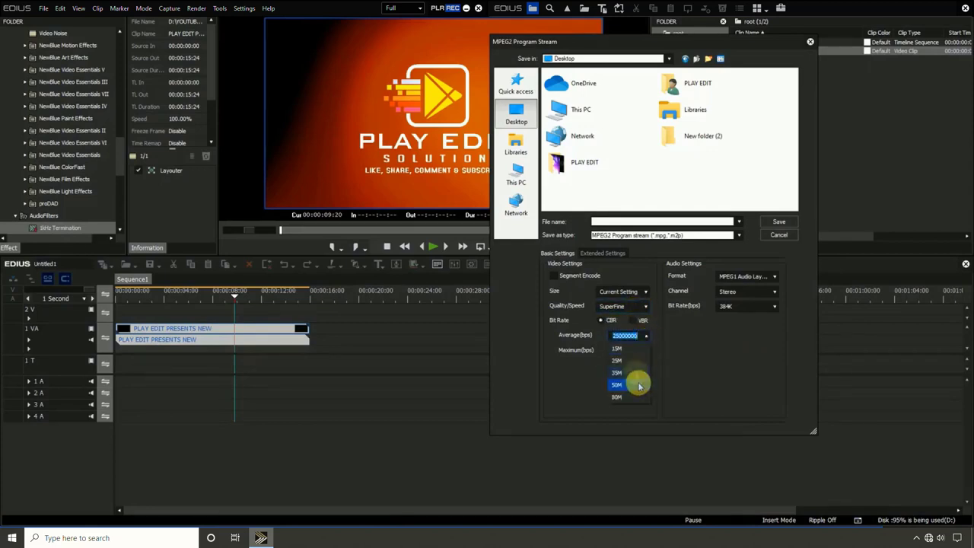
left_click(624, 363)
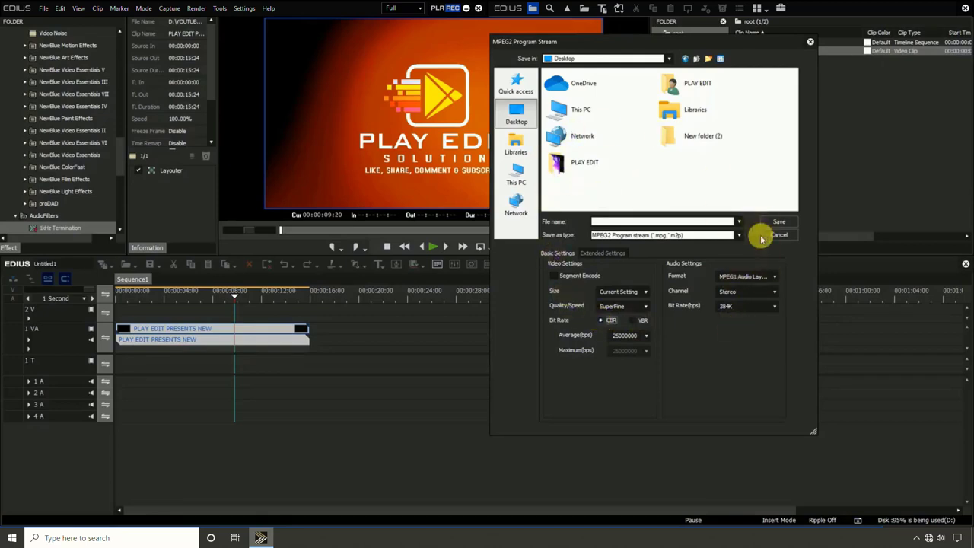
Name the export file 'hfgh' and save it to the Desktop.
left_click(605, 220)
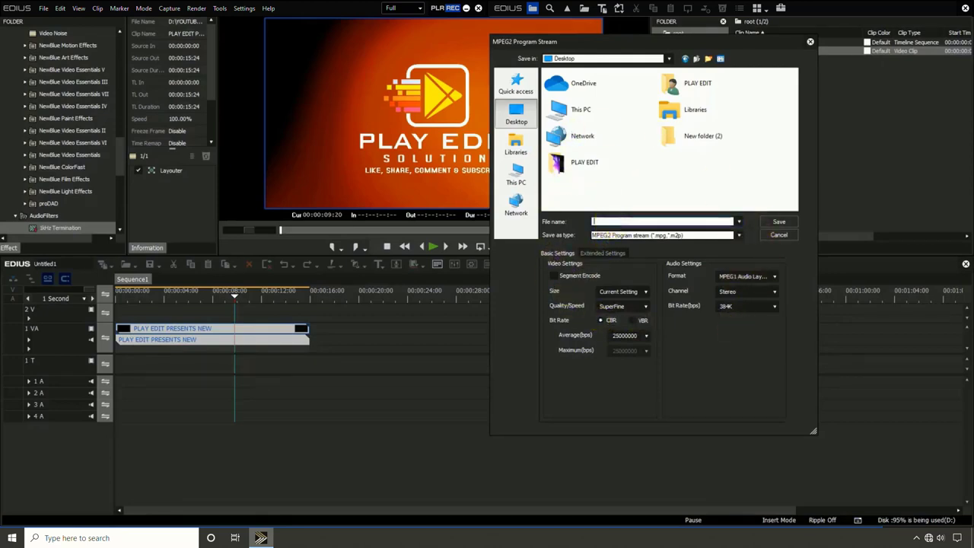
type("hfgh")
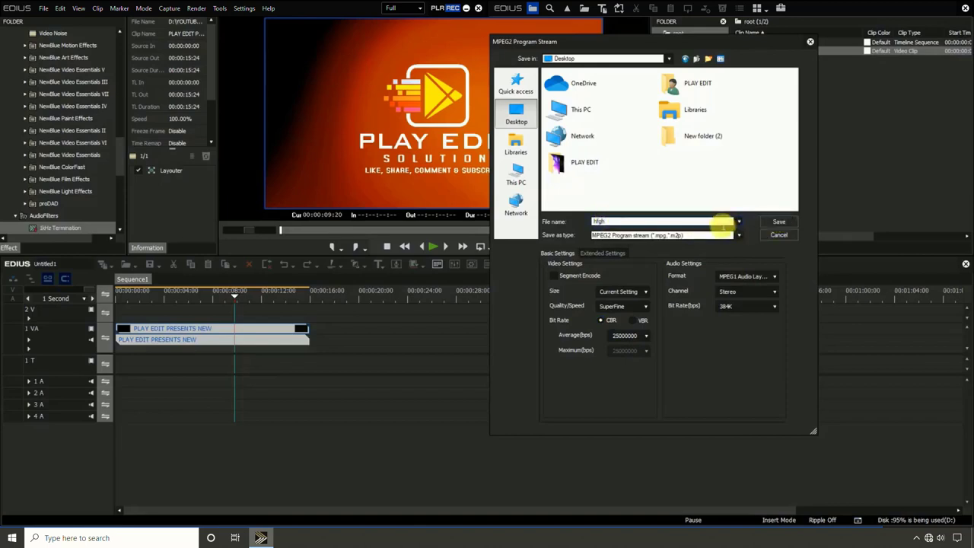
left_click(778, 223)
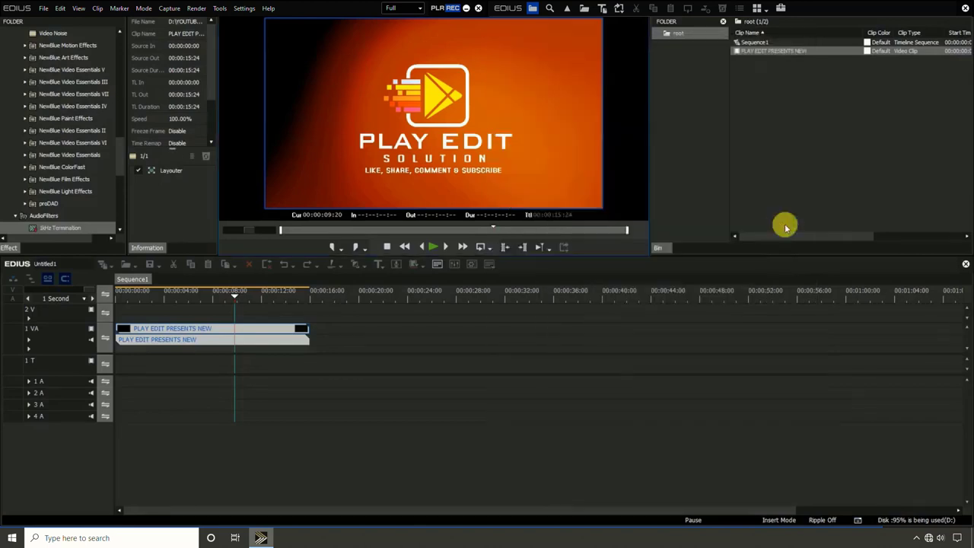